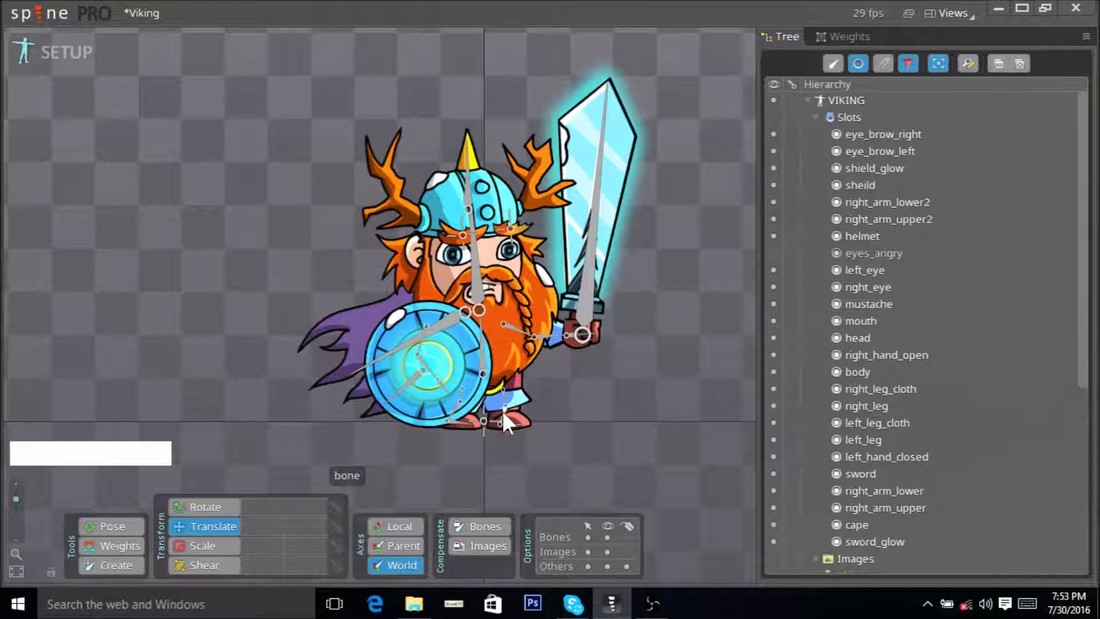
# - Show the bone hierarchy in the Tree and select the VIKING skeleton's root bone
pyautogui.moveTo(570, 410); pyautogui.dragTo(585, 418)
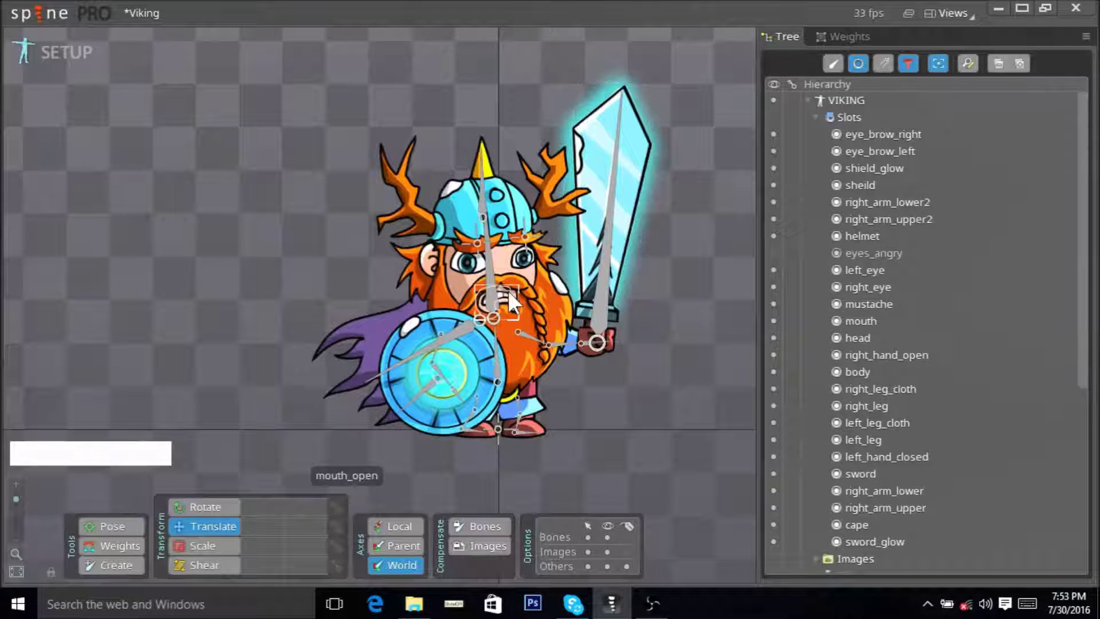
pyautogui.click(830, 62)
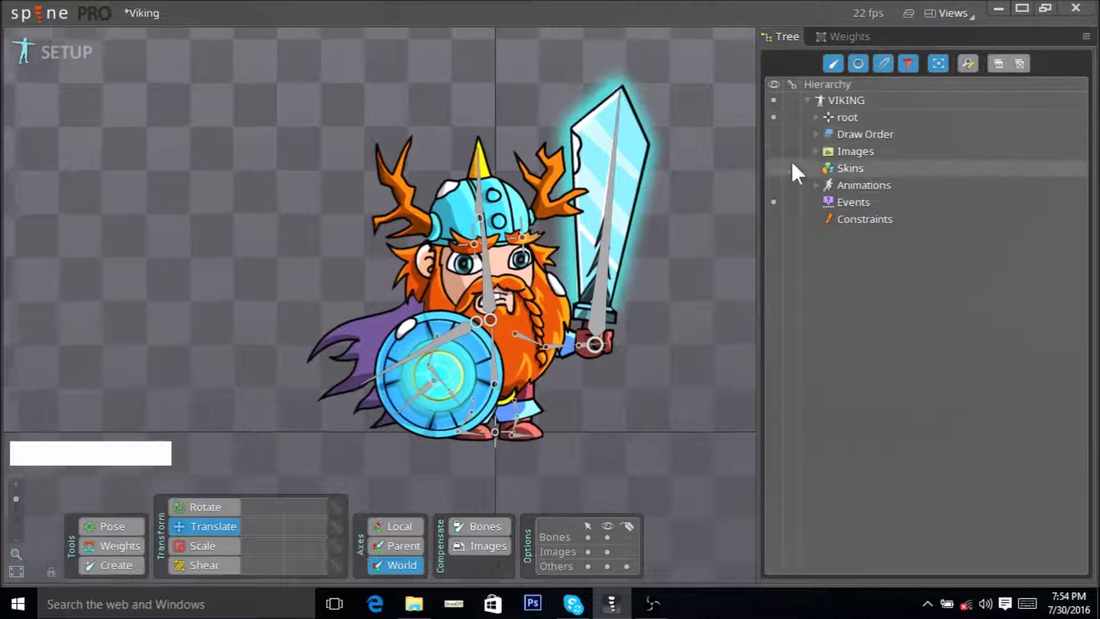
pyautogui.click(838, 102)
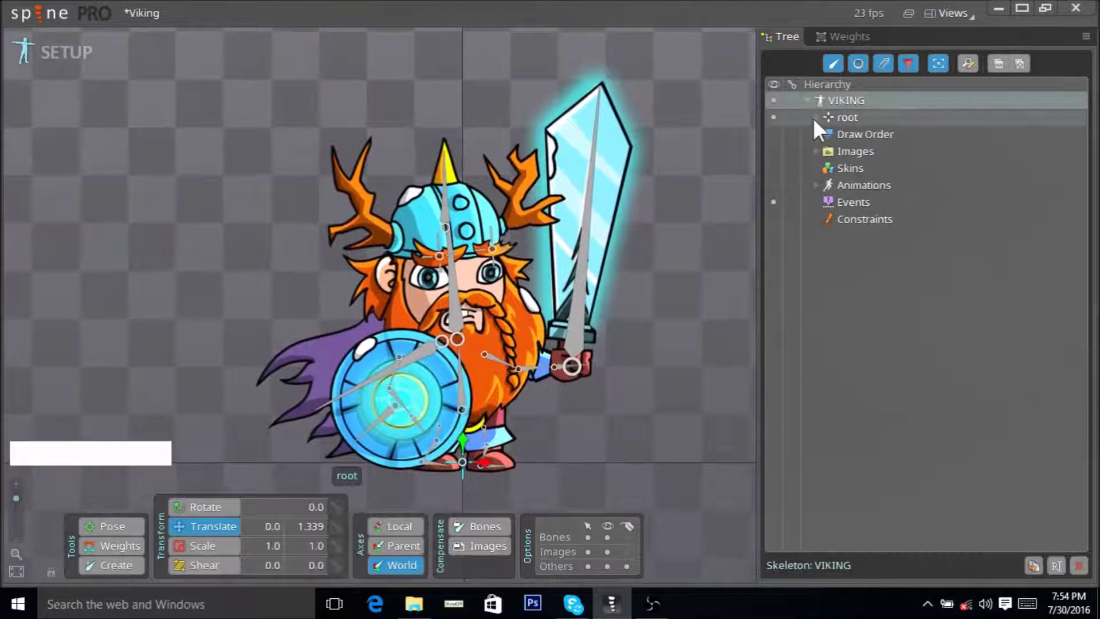
pyautogui.click(816, 113)
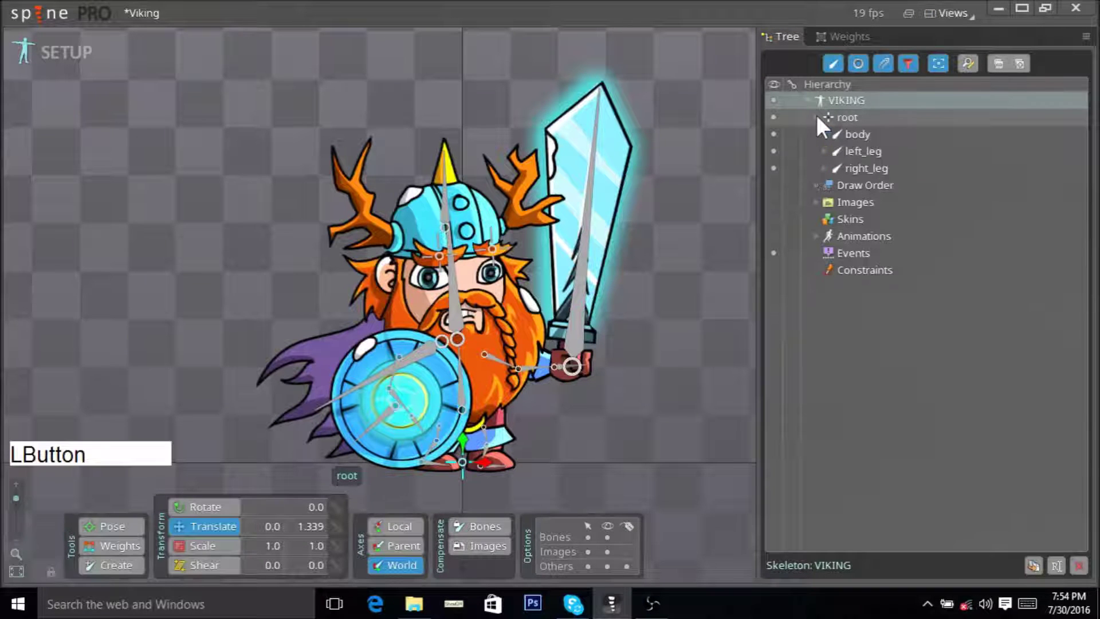
pyautogui.click(853, 115)
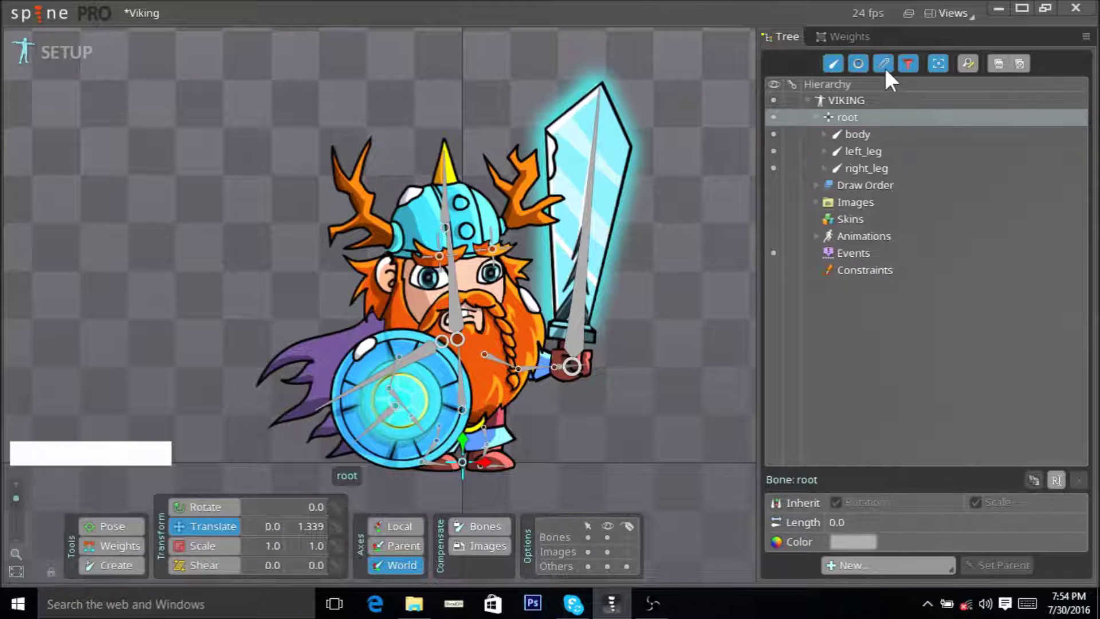
# - Switch the Tree listing to slots and expand the Slots group
pyautogui.click(833, 67)
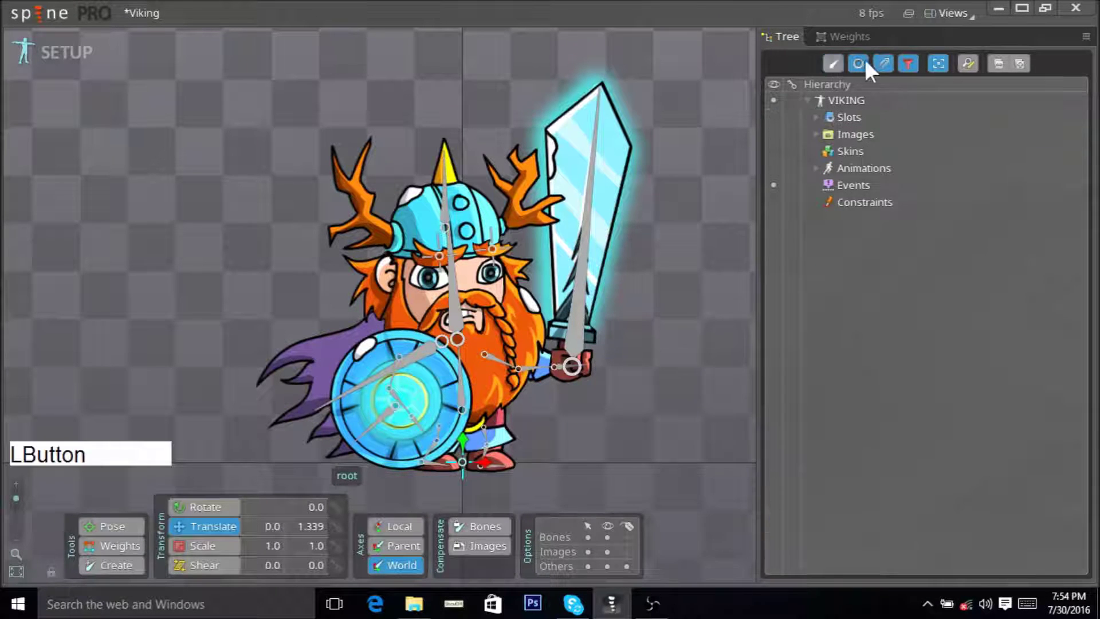
pyautogui.click(883, 61)
pyautogui.click(834, 115)
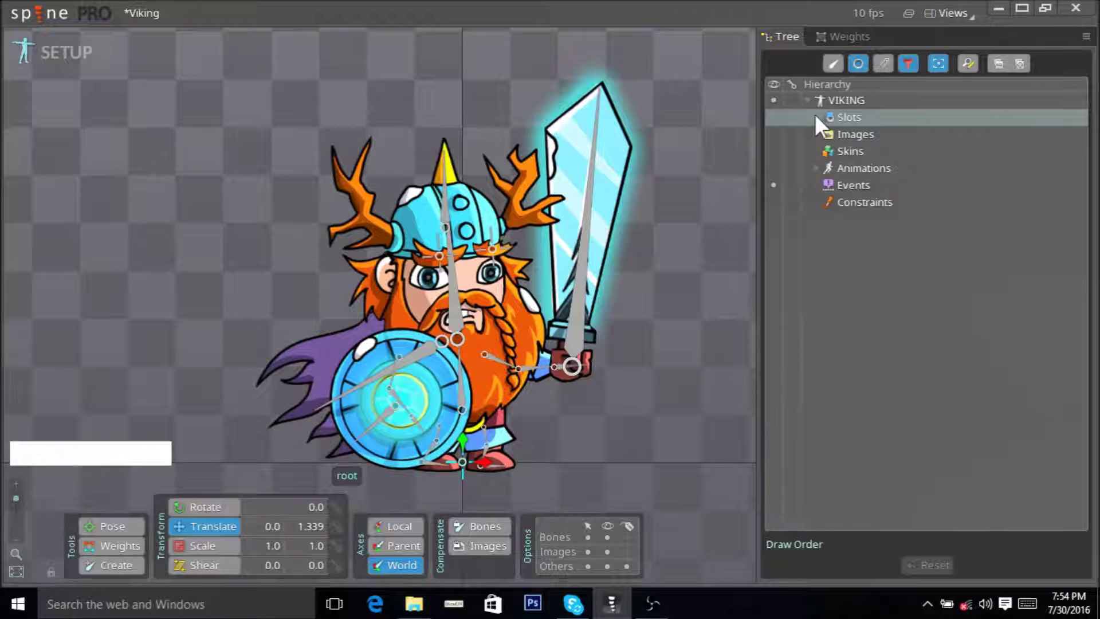
pyautogui.click(815, 116)
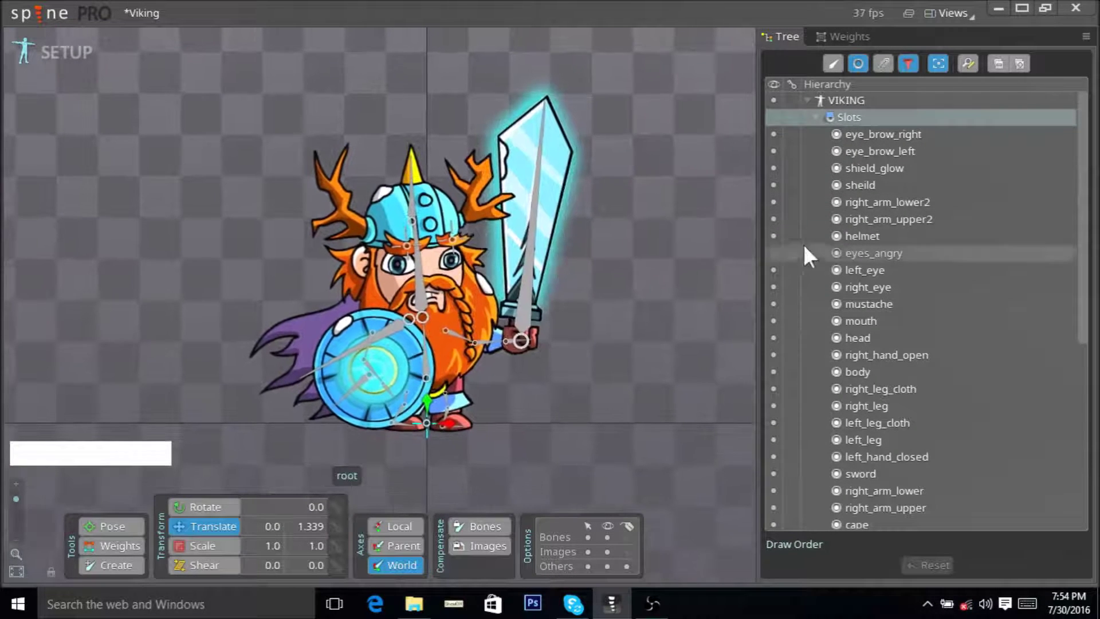
# - Hide the eyebrows, shield glow, shield, helmet, eyes, mustache, mouth and head slots
pyautogui.click(775, 133)
pyautogui.click(774, 151)
pyautogui.click(773, 168)
pyautogui.click(772, 185)
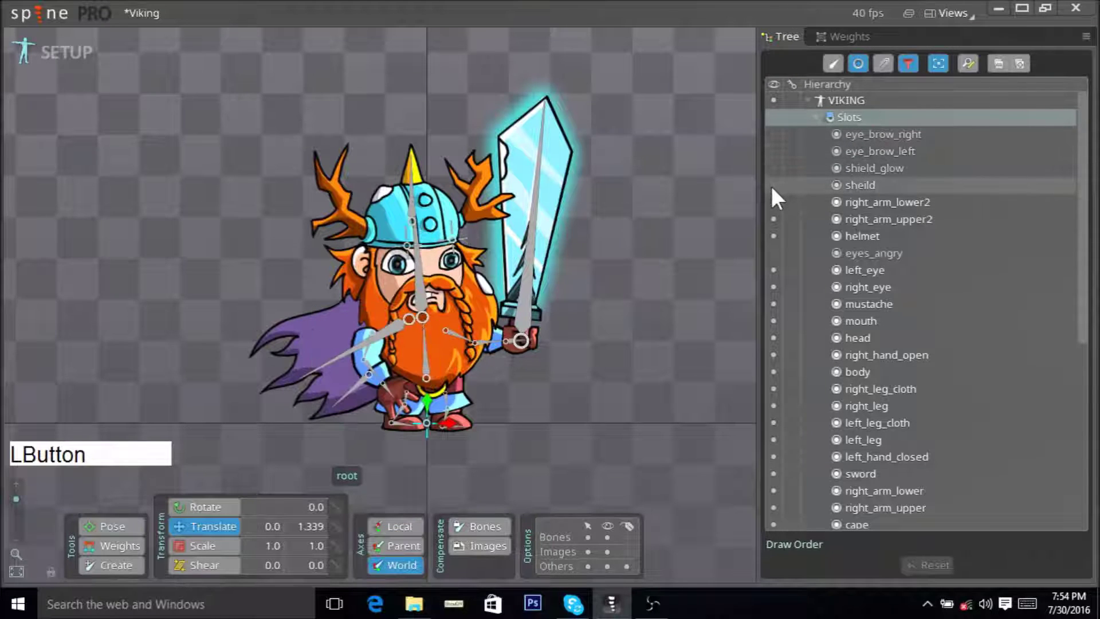
pyautogui.click(771, 236)
pyautogui.click(774, 269)
pyautogui.click(771, 286)
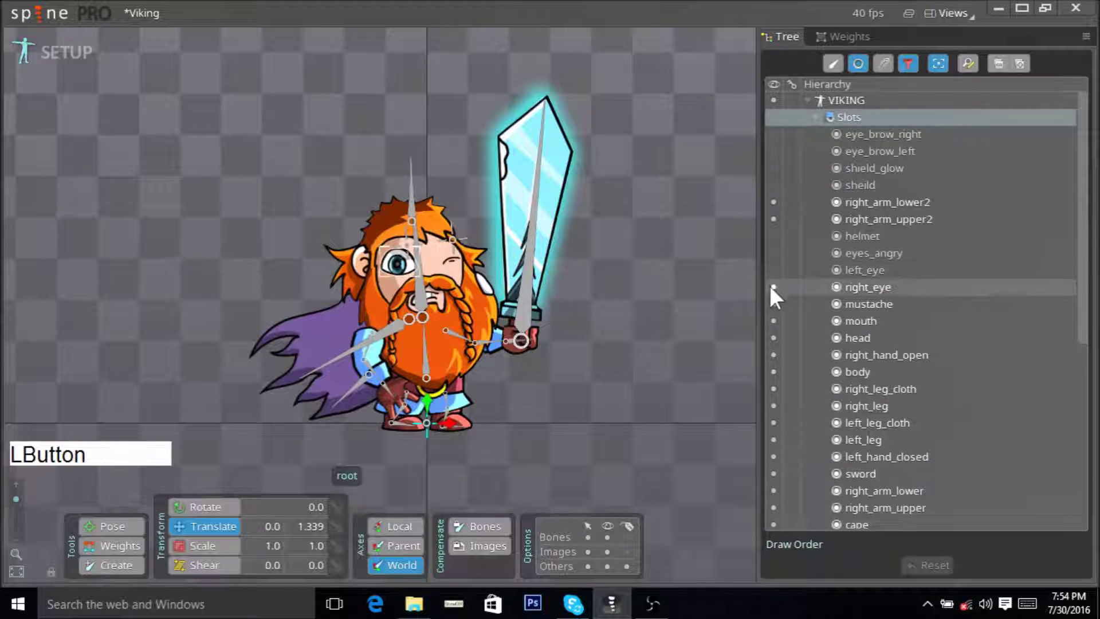
pyautogui.click(774, 304)
pyautogui.click(773, 321)
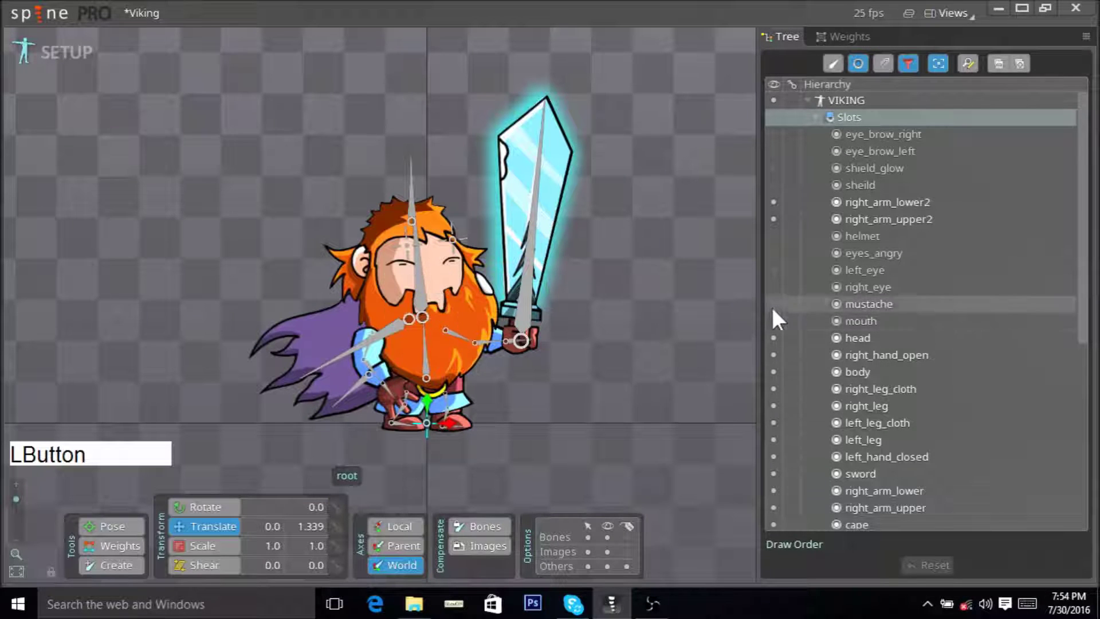
pyautogui.click(774, 338)
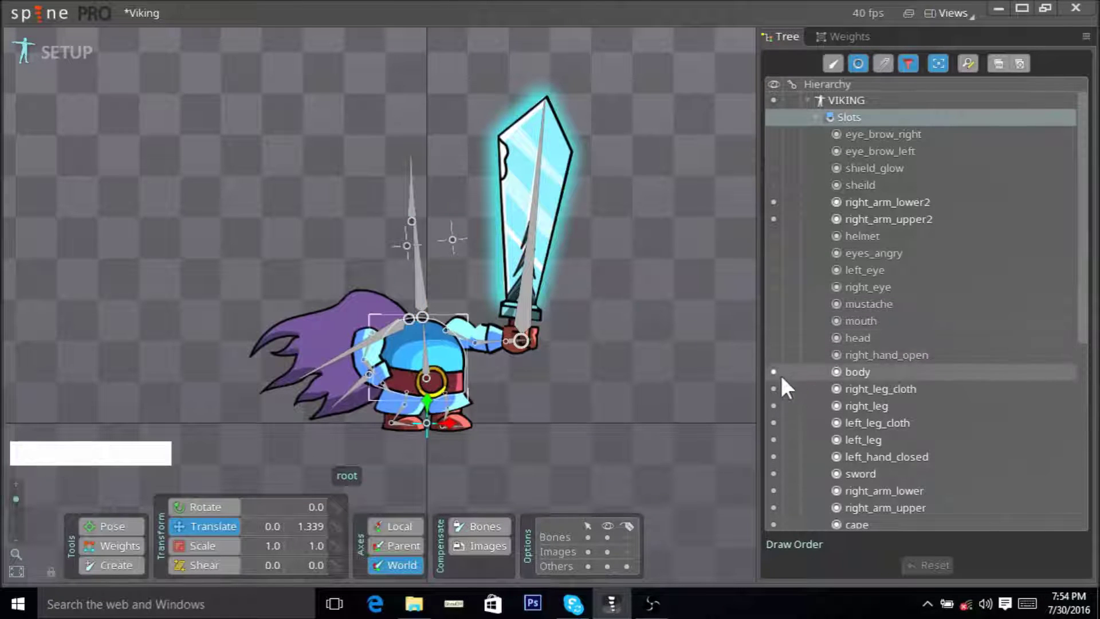
# - Hide the leg cloths, left closed hand, sword, right arm and cape, keeping body and left_leg visible
pyautogui.click(775, 355)
pyautogui.click(772, 371)
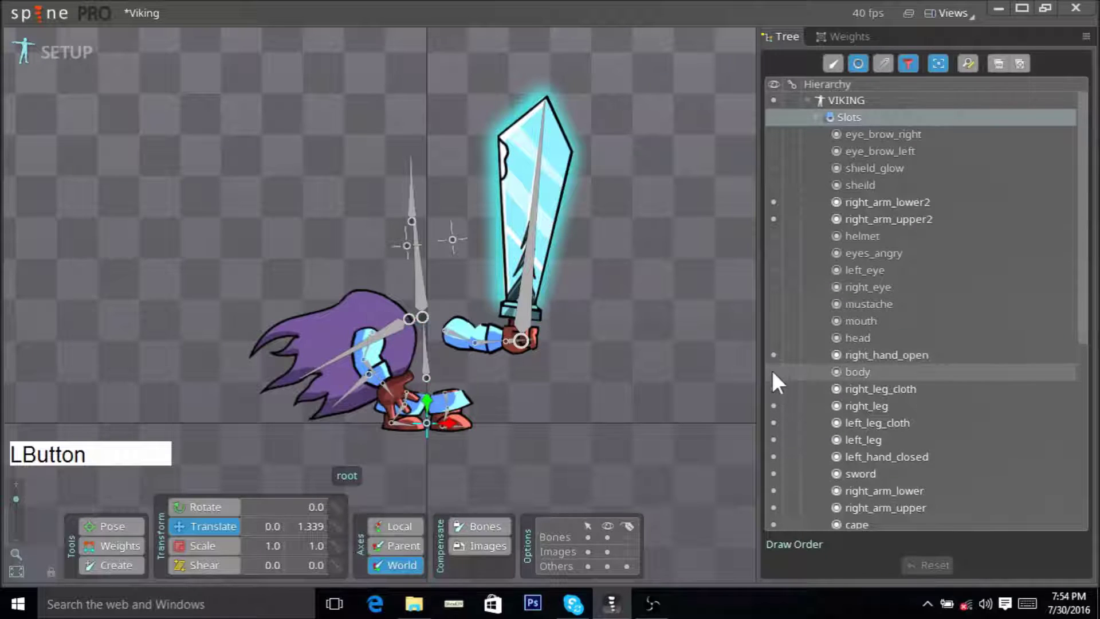
pyautogui.click(772, 375)
pyautogui.click(773, 389)
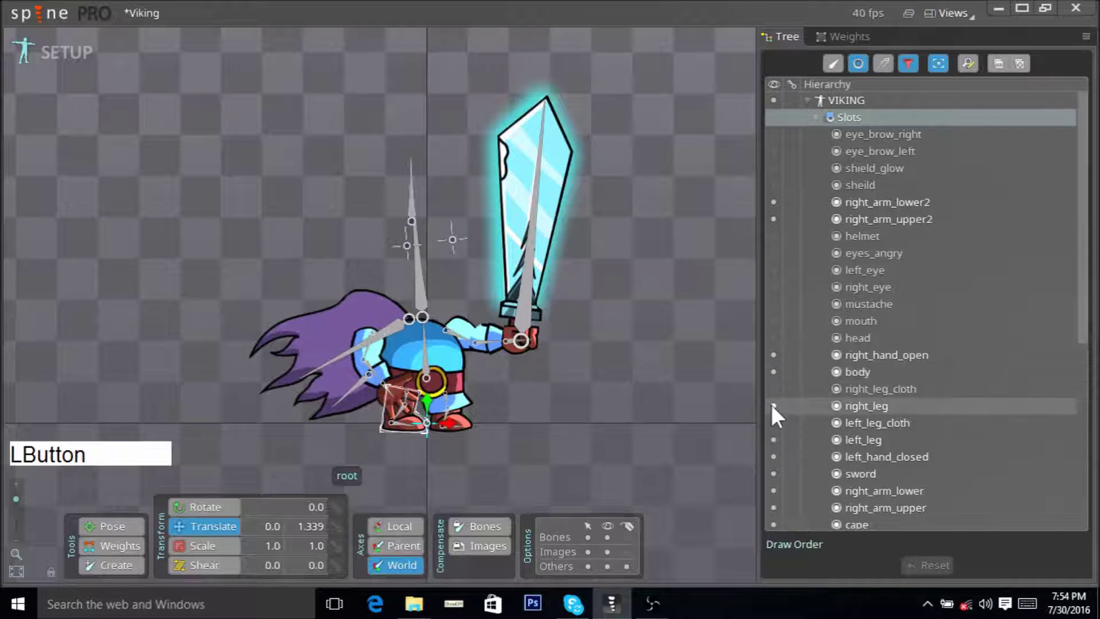
pyautogui.click(773, 423)
pyautogui.click(774, 440)
pyautogui.click(774, 457)
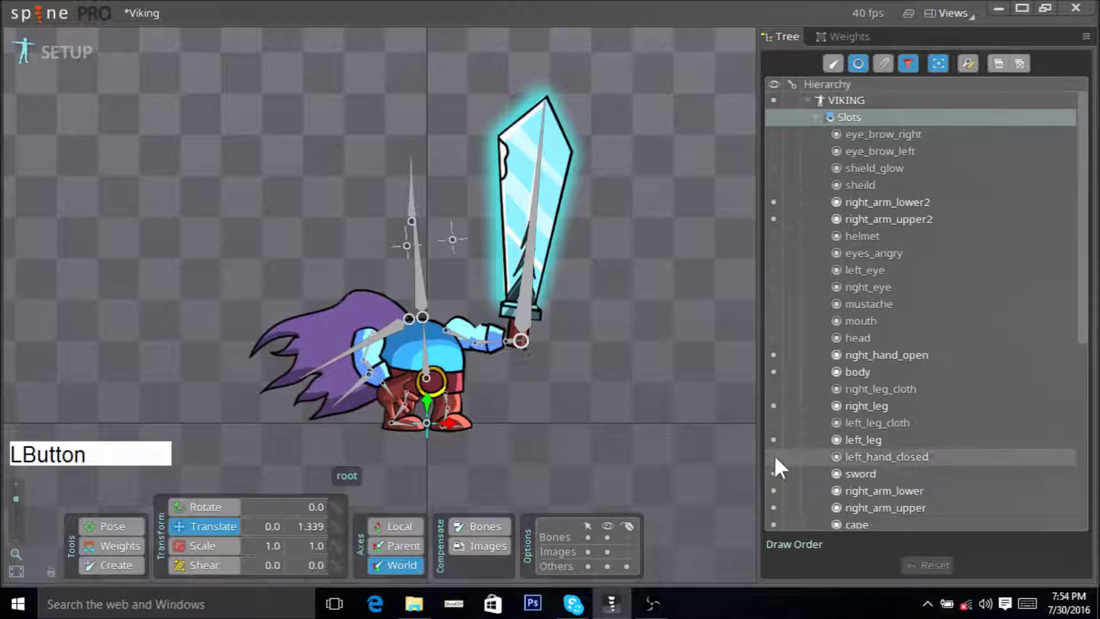
pyautogui.click(773, 474)
pyautogui.click(771, 491)
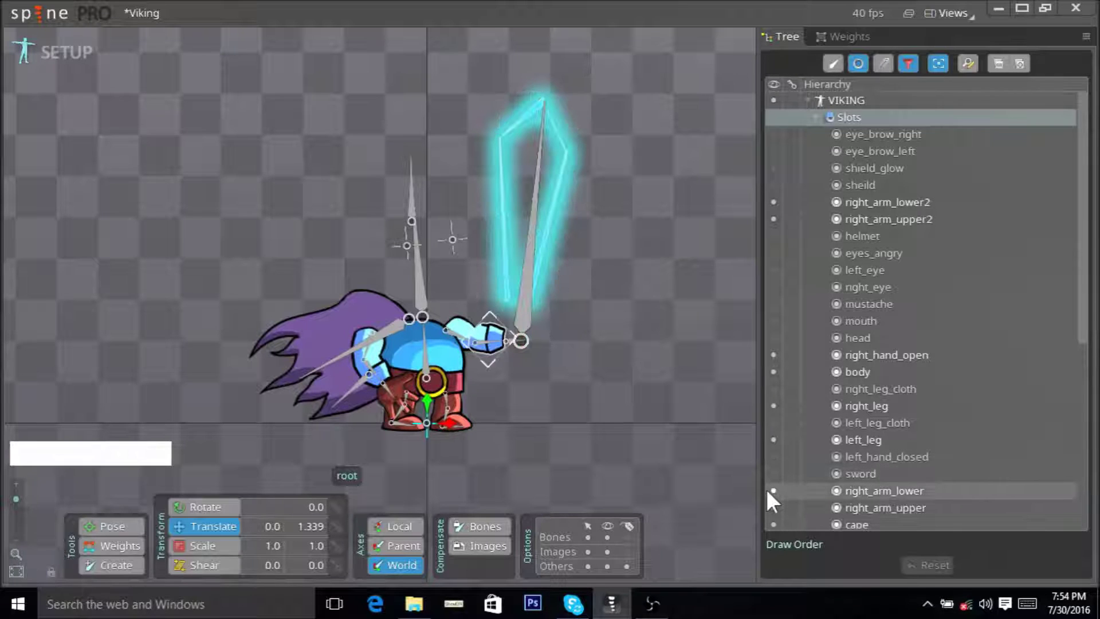
pyautogui.click(772, 507)
pyautogui.click(774, 523)
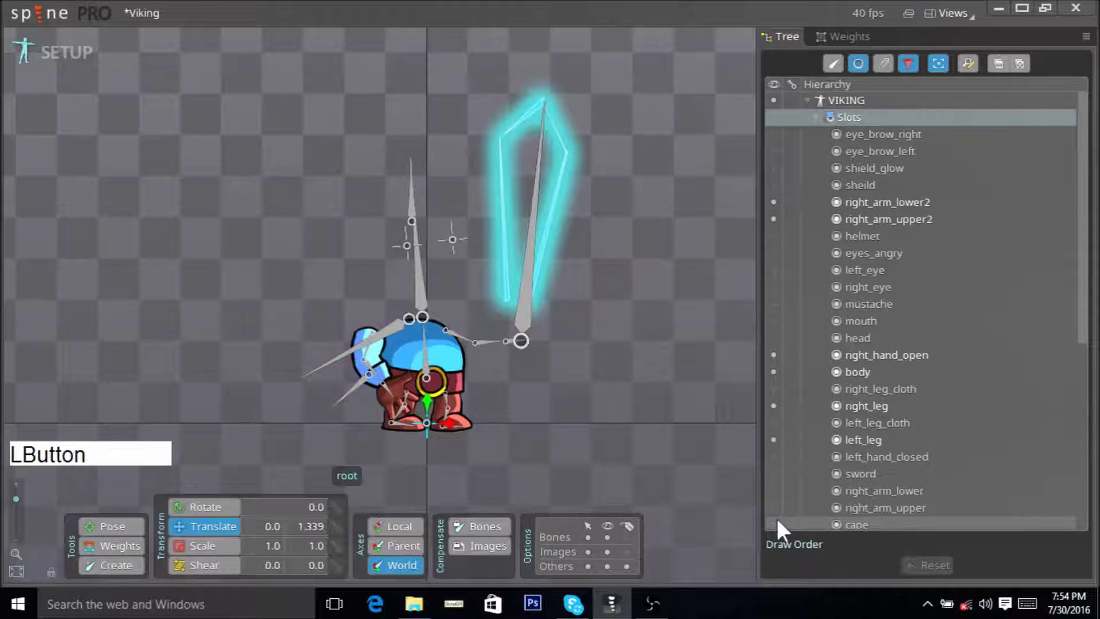
# - Find the sword_glow slot and hide its glow attachment, leaving the blade visible
pyautogui.moveTo(596, 474); pyautogui.dragTo(633, 452)
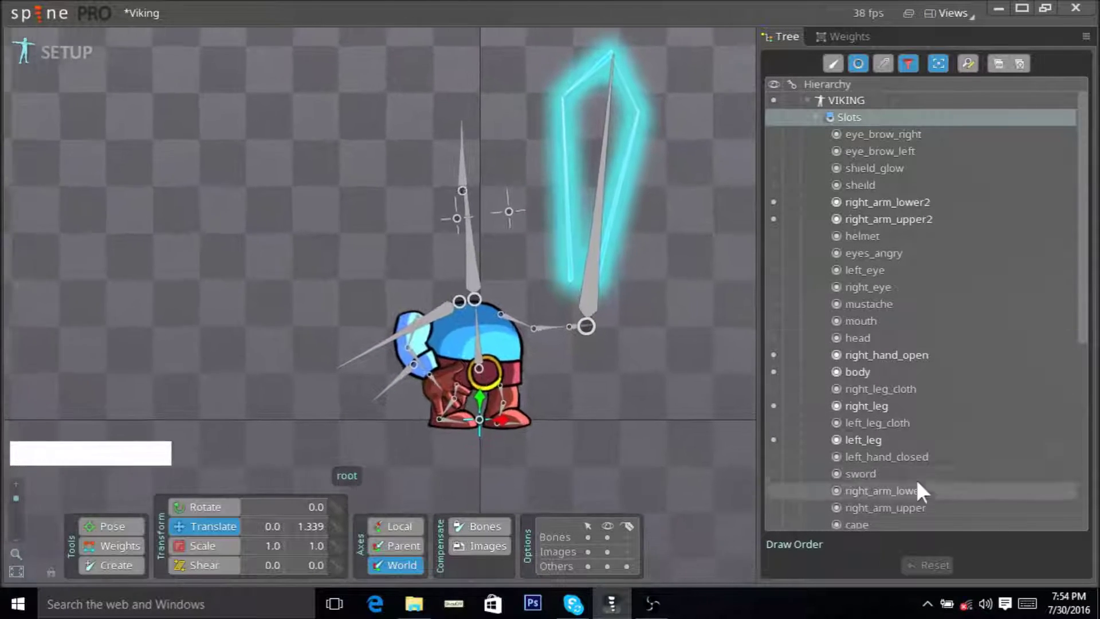
pyautogui.scroll(-3, 916, 476)
pyautogui.scroll(-1, 857, 477)
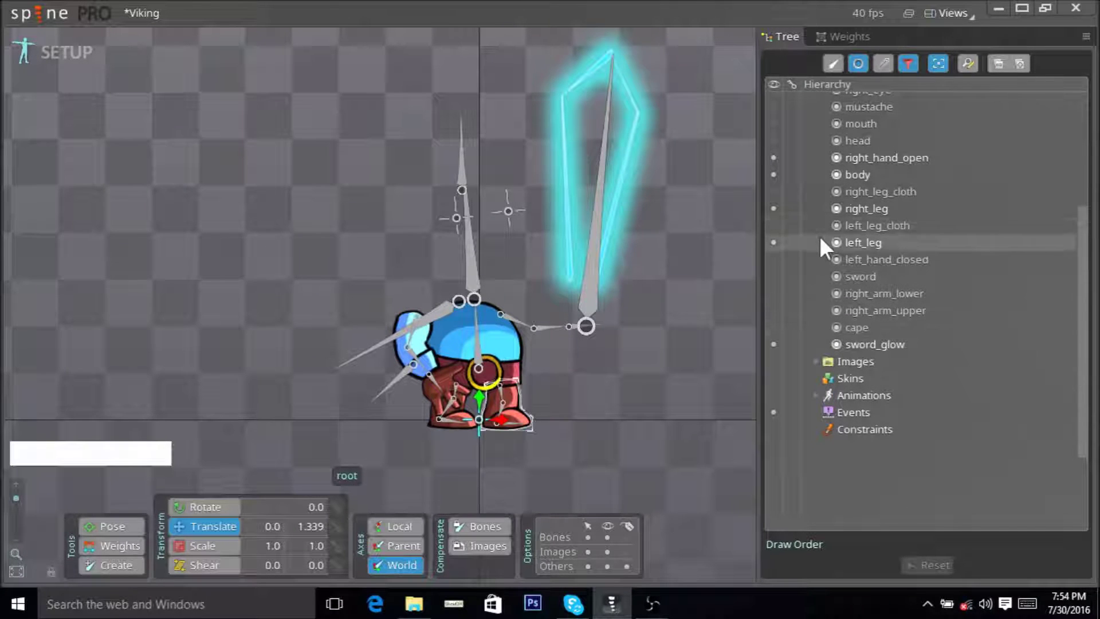
pyautogui.click(875, 245)
pyautogui.click(886, 276)
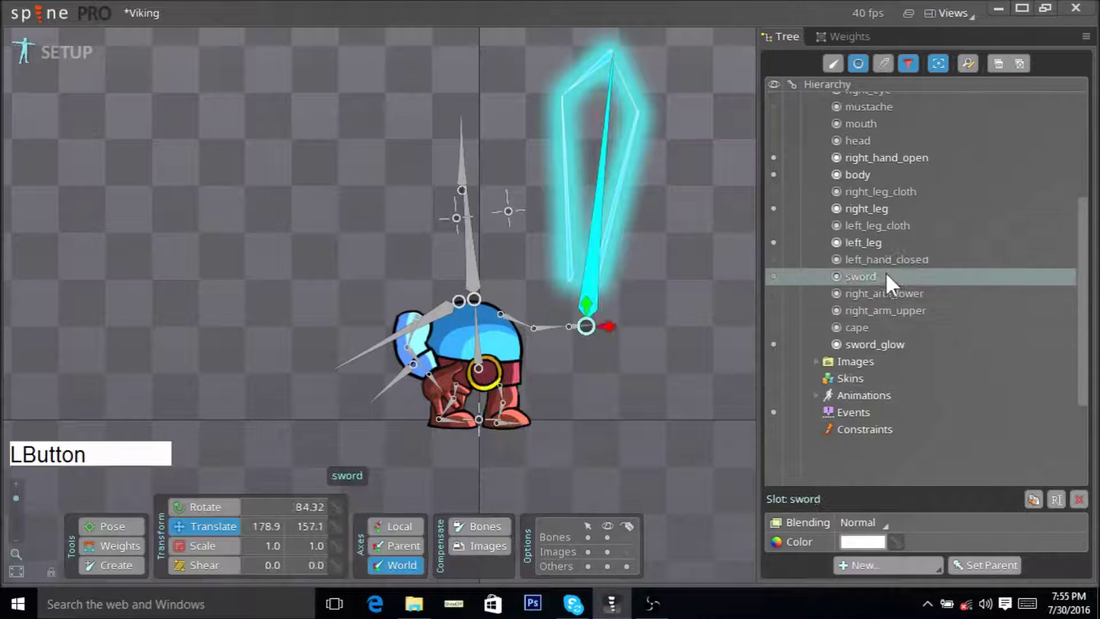
pyautogui.scroll(3, 883, 242)
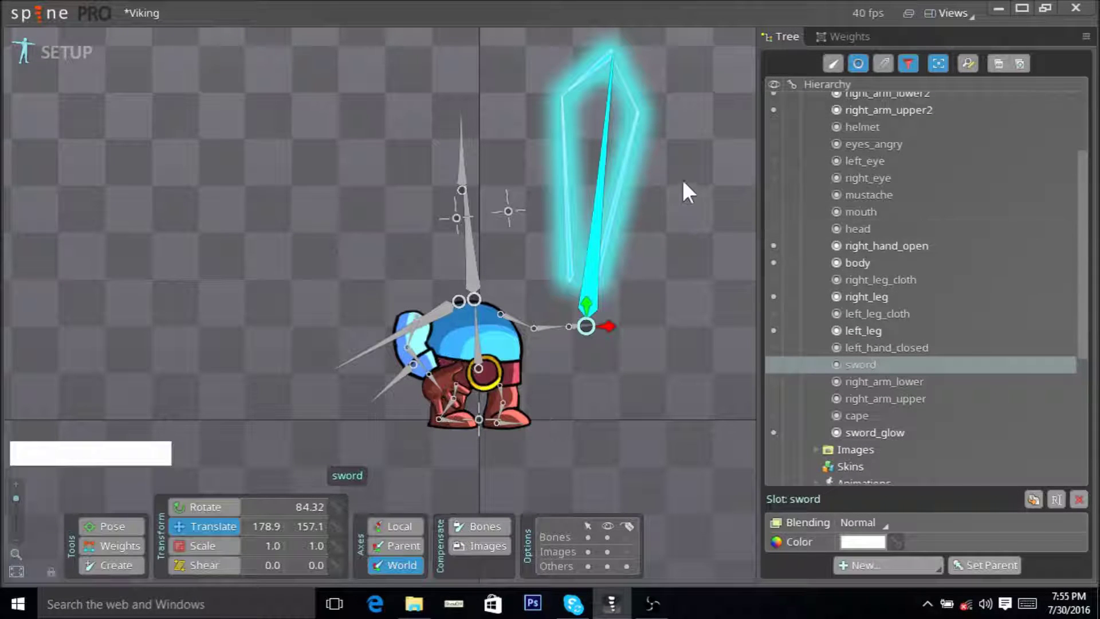
pyautogui.rightClick(969, 200)
pyautogui.click(560, 111)
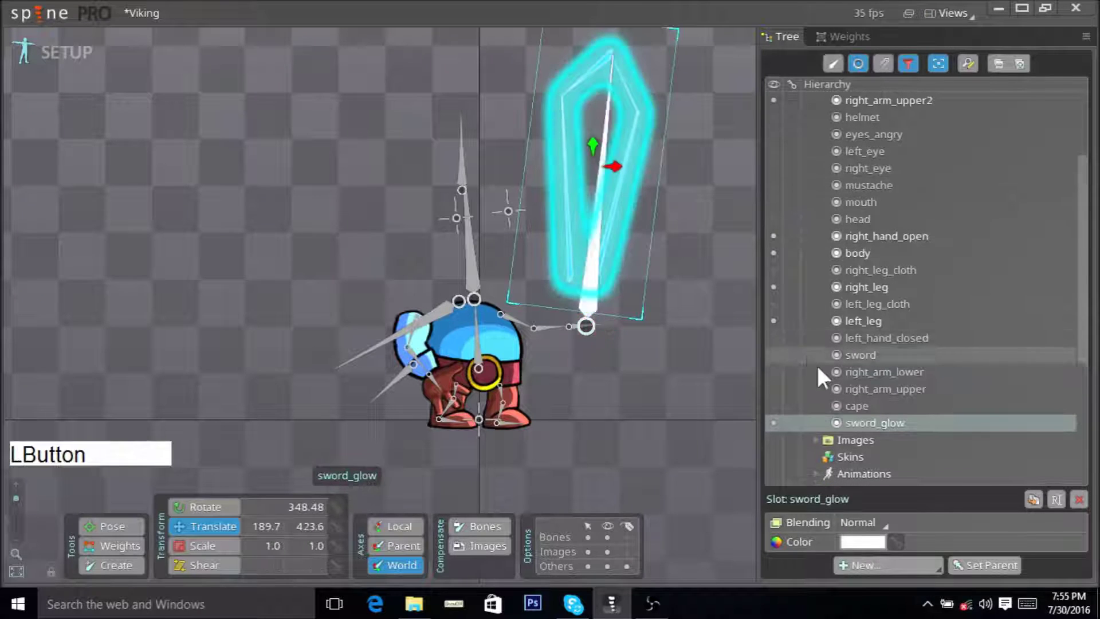
pyautogui.click(775, 422)
pyautogui.moveTo(652, 391)
pyautogui.mouseDown()
pyautogui.moveTo(681, 390)
pyautogui.moveTo(663, 387)
pyautogui.mouseUp()
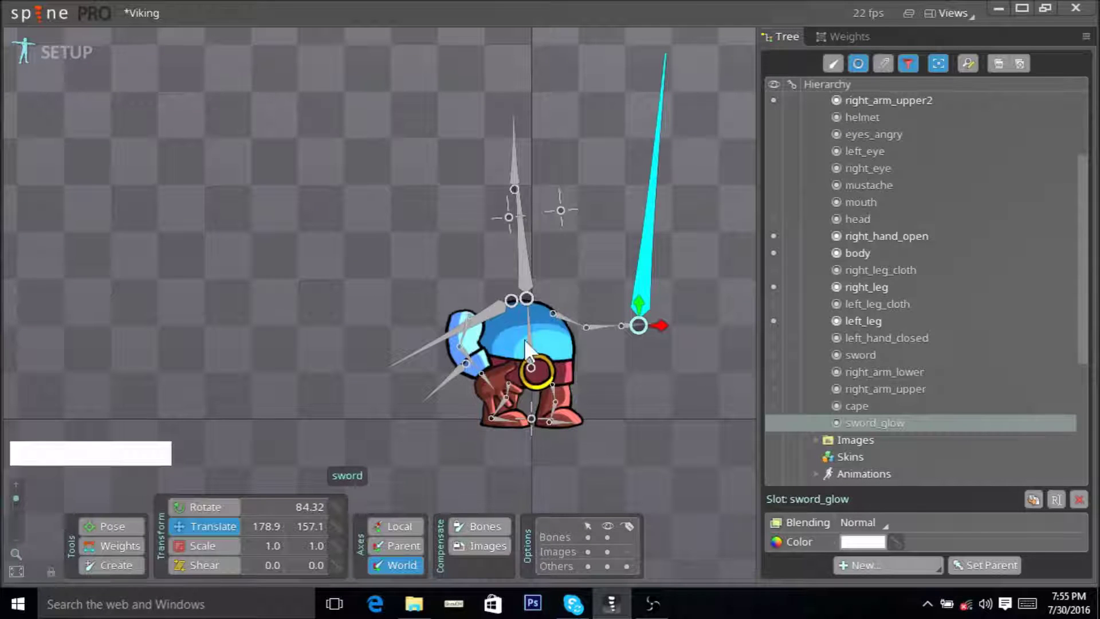
# - List bones in the Tree, select the cape and shield bones, and hide the cape bone
pyautogui.click(432, 338)
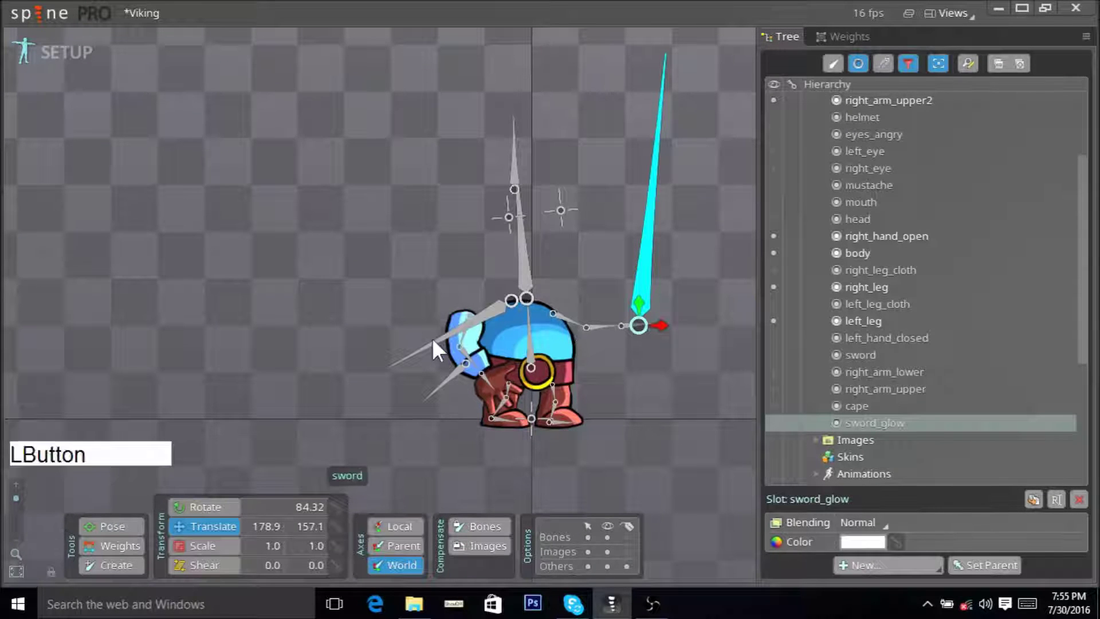
pyautogui.keyDown('ctrl'); pyautogui.click(834, 58); pyautogui.keyUp('ctrl')
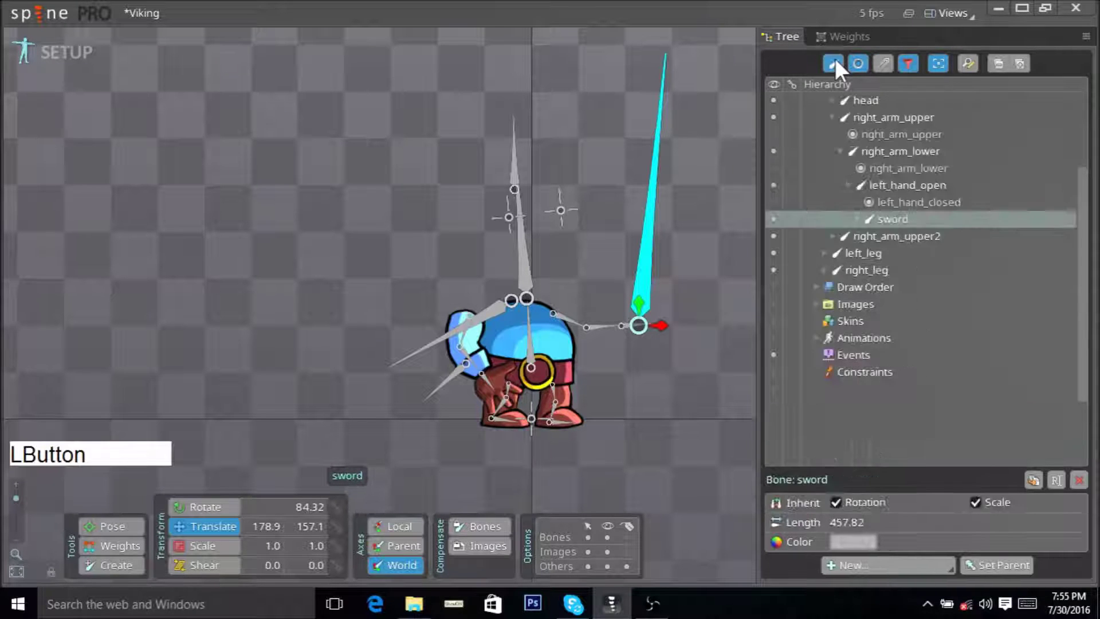
pyautogui.click(424, 346)
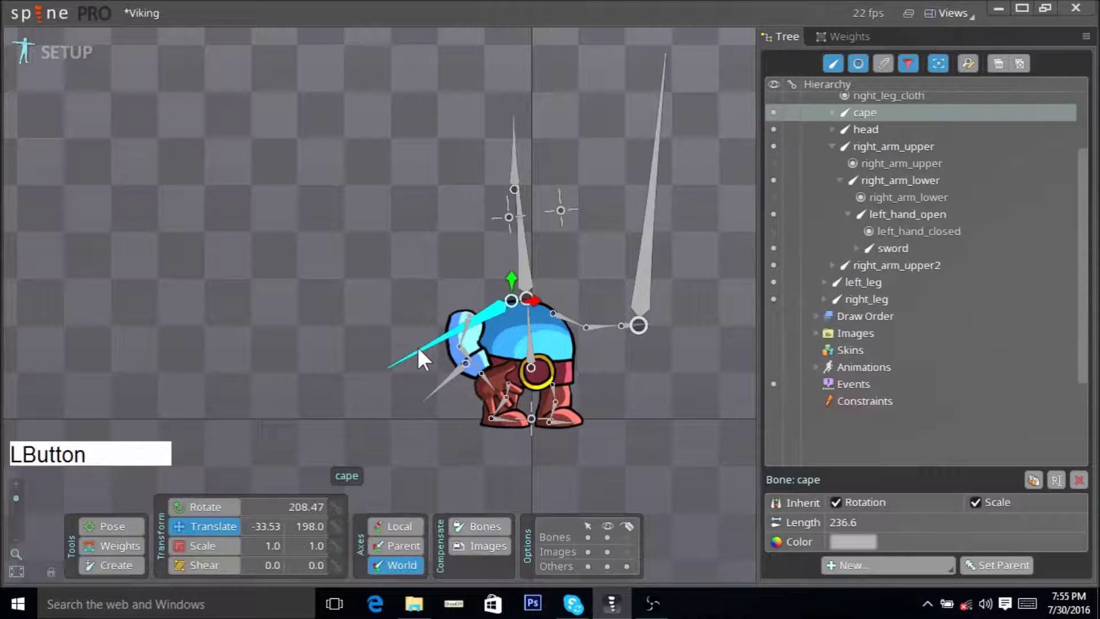
pyautogui.keyDown('ctrl'); pyautogui.click(449, 376); pyautogui.keyUp('ctrl')
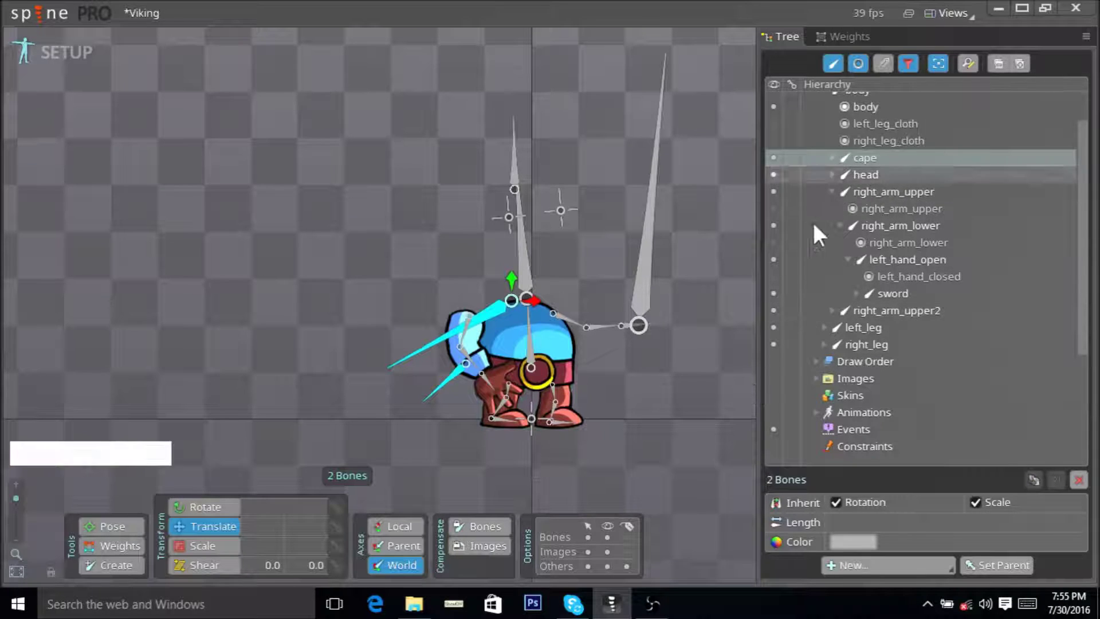
pyautogui.scroll(3, 812, 220)
pyautogui.press('ctrl')
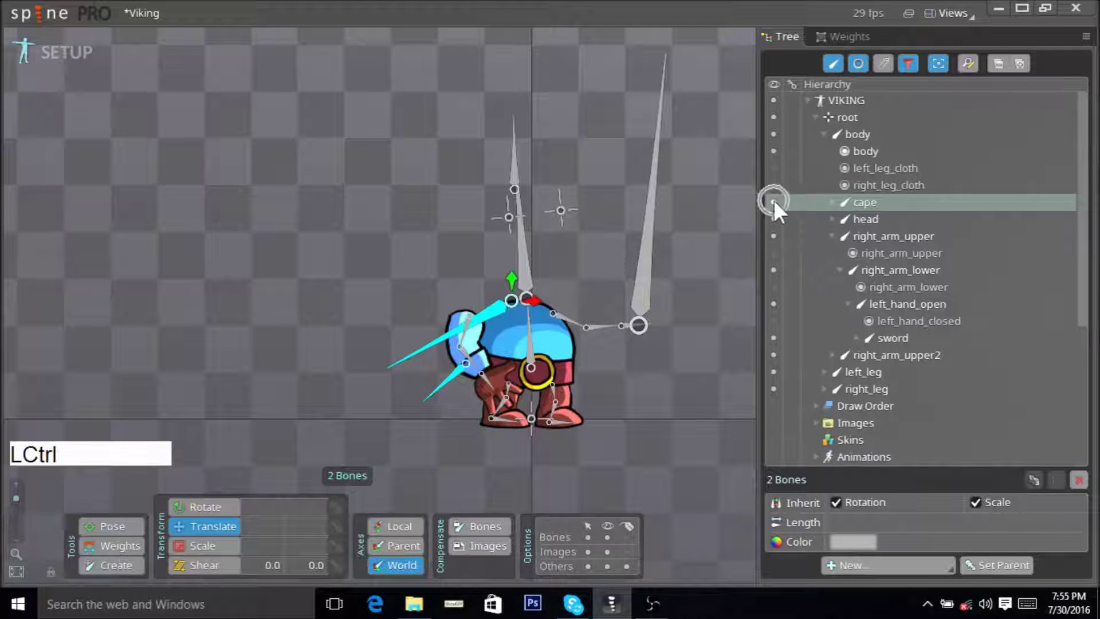
pyautogui.click(773, 201)
# - Hide the sword bone in the viewport and select right_arm_upper2
pyautogui.rightClick(648, 411)
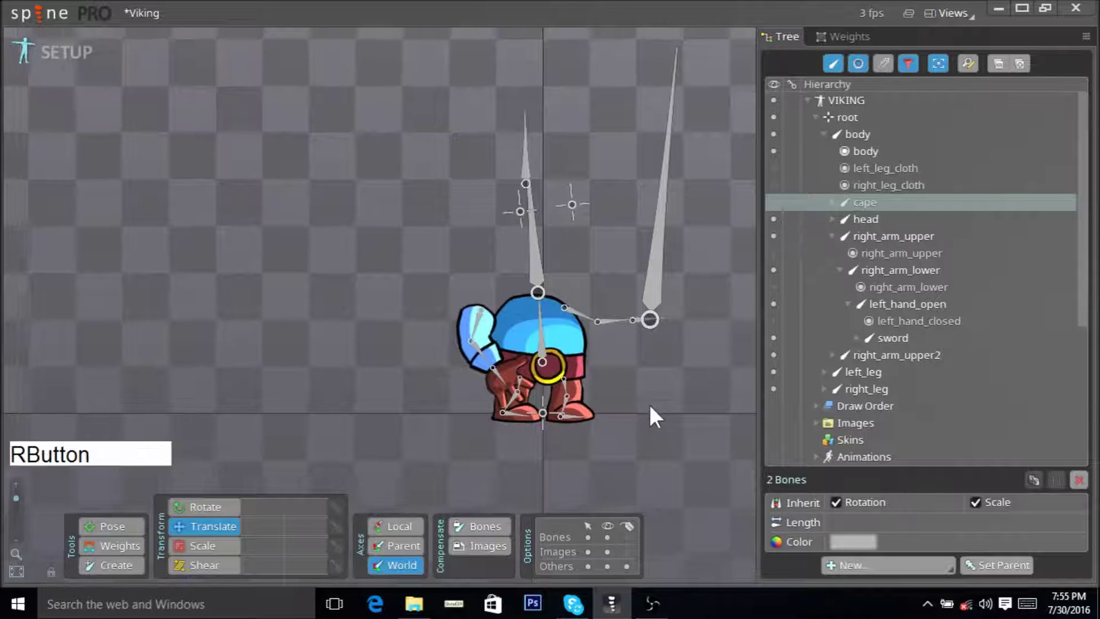
pyautogui.click(658, 283)
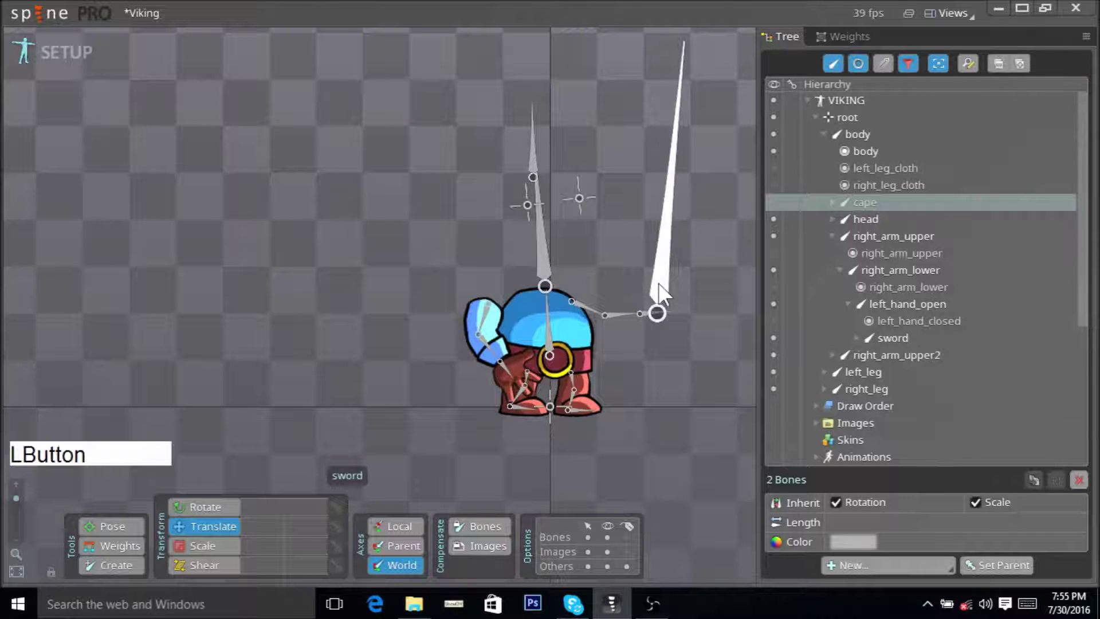
pyautogui.click(774, 333)
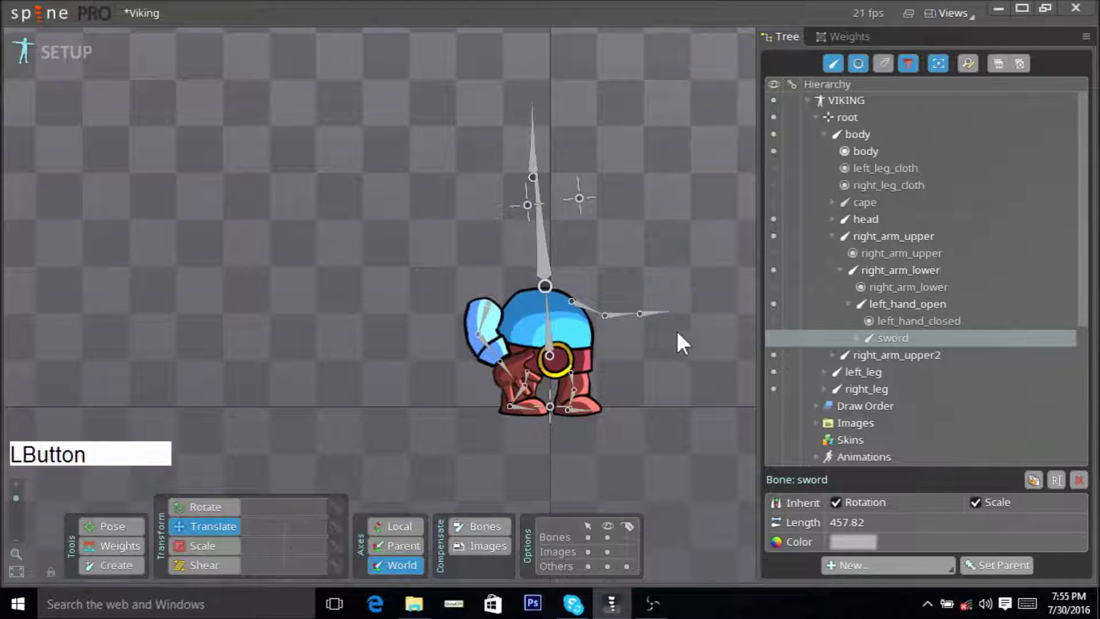
pyautogui.click(486, 322)
pyautogui.scroll(1, 469, 325)
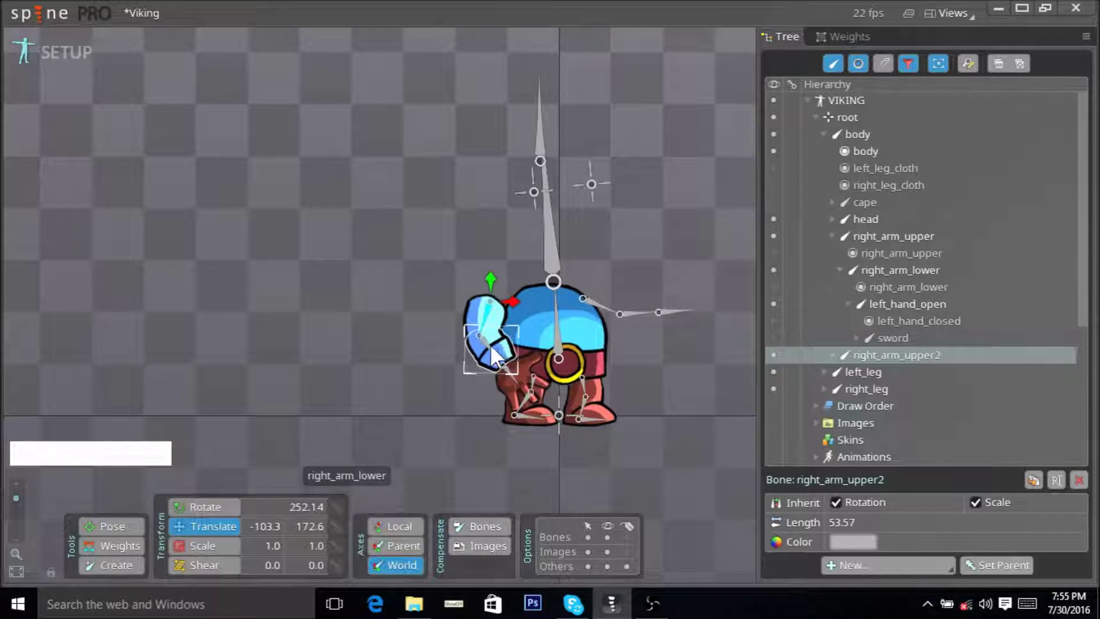
pyautogui.click(834, 62)
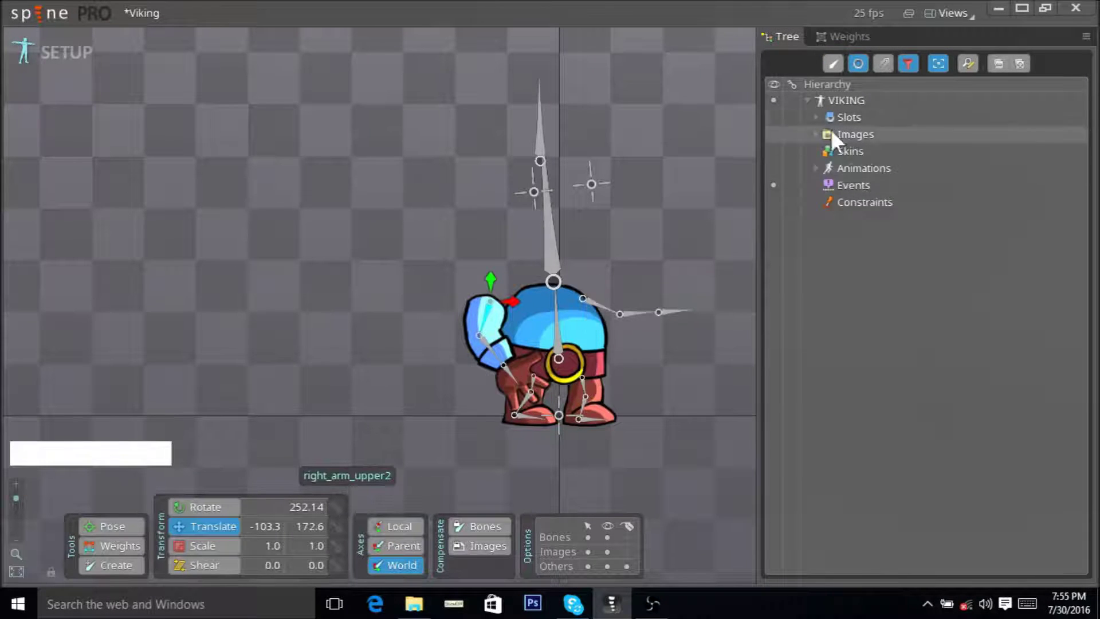
# - Make the right_arm_lower, right_arm_upper and left_hand_closed attachments visible in the Slots list
pyautogui.click(817, 117)
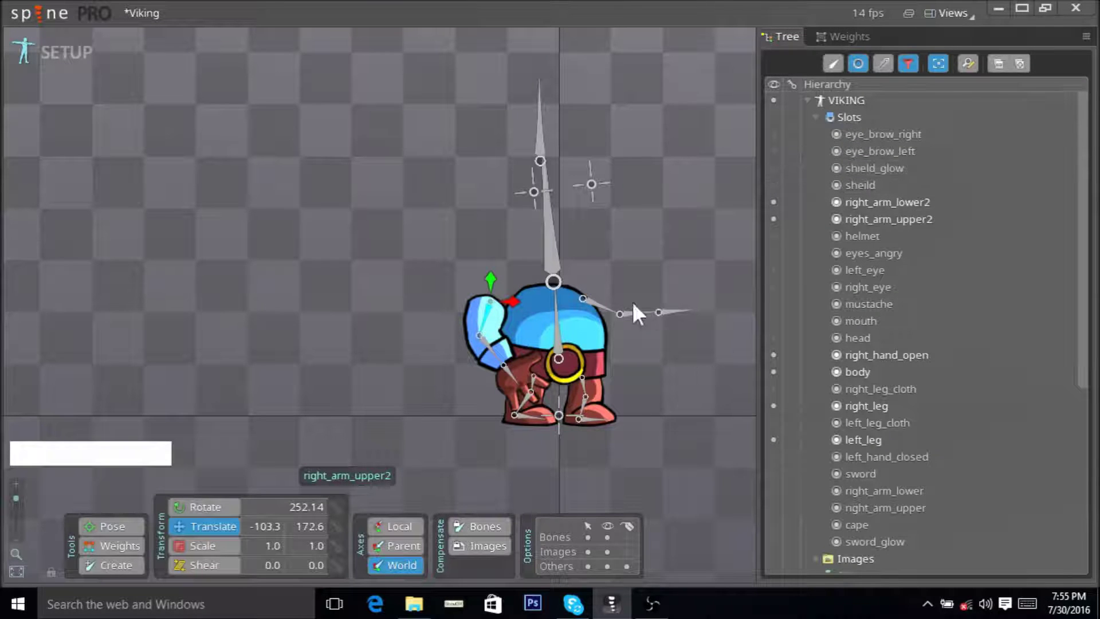
pyautogui.scroll(-2, 868, 397)
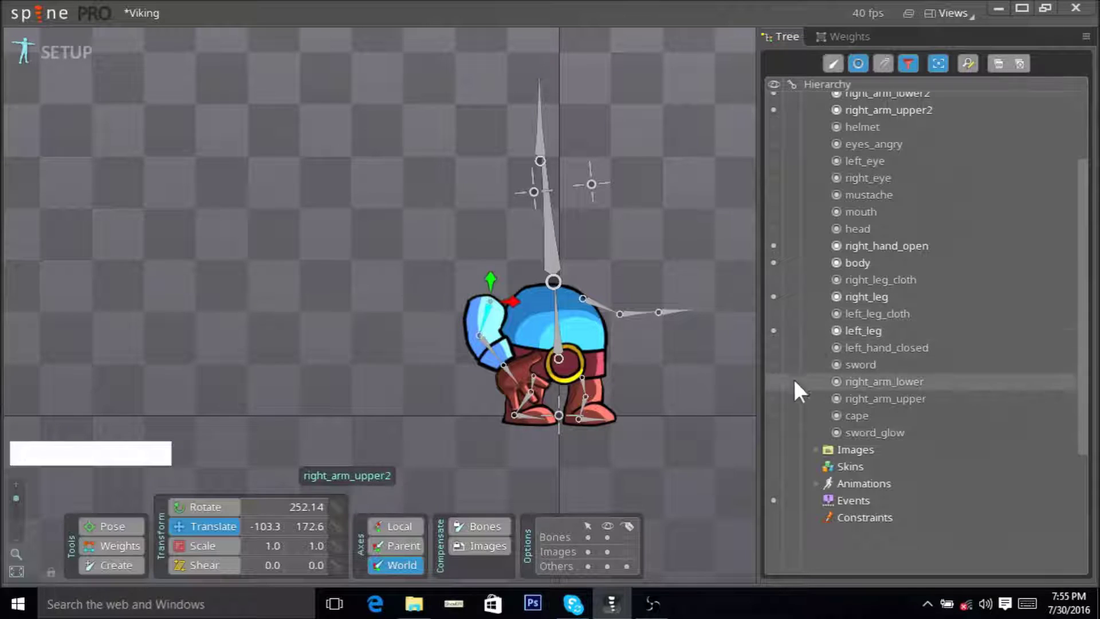
pyautogui.click(773, 381)
pyautogui.click(773, 398)
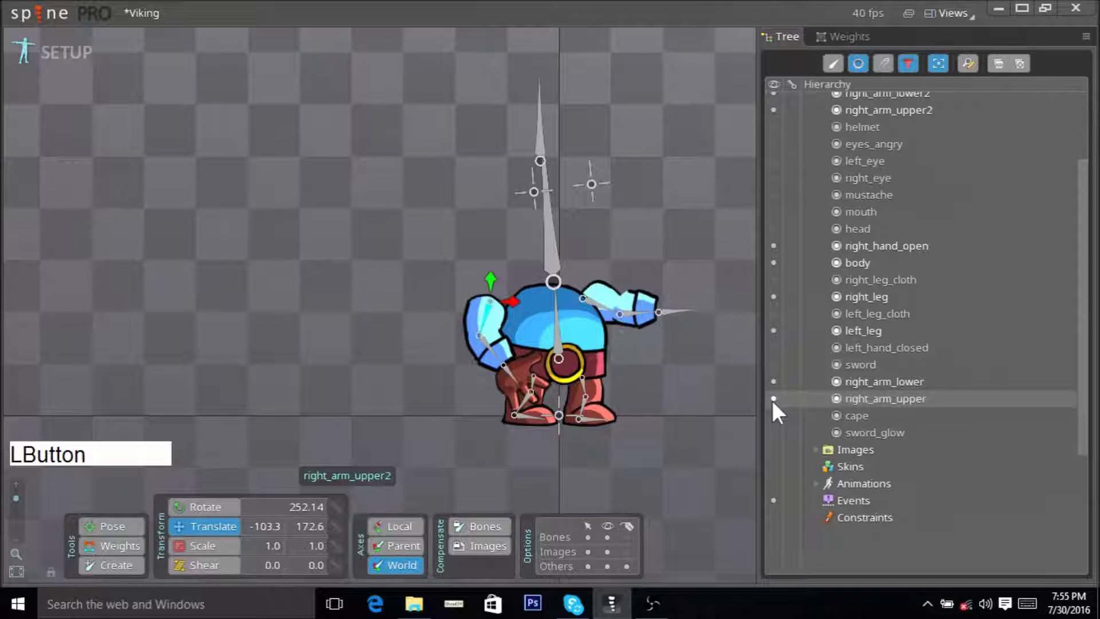
pyautogui.click(773, 347)
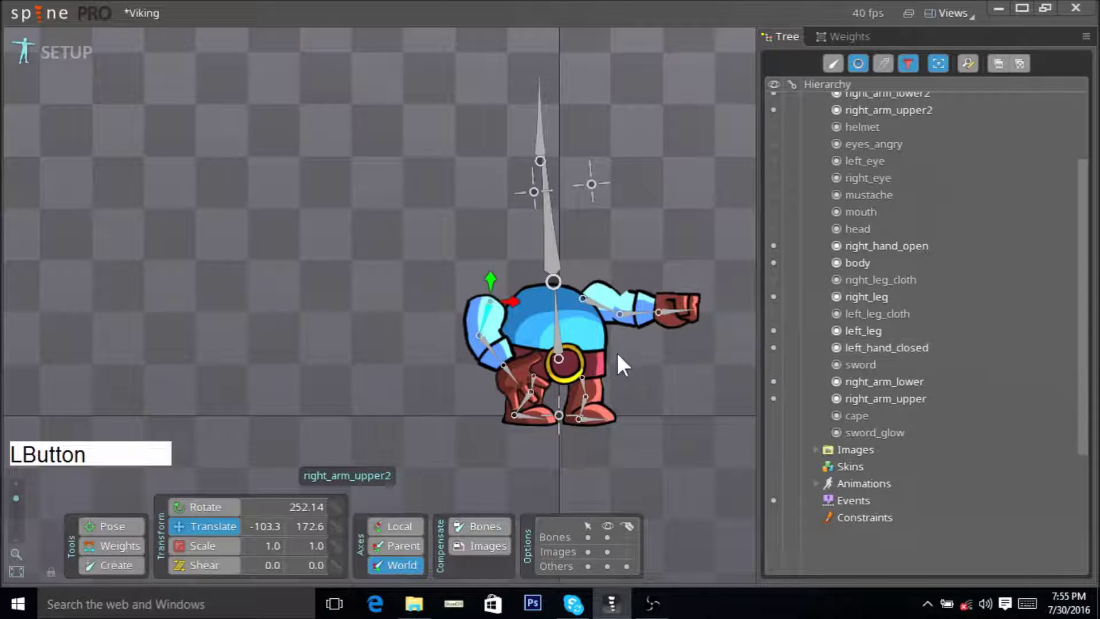
pyautogui.keyDown('ctrl'); pyautogui.click(839, 60); pyautogui.keyUp('ctrl')
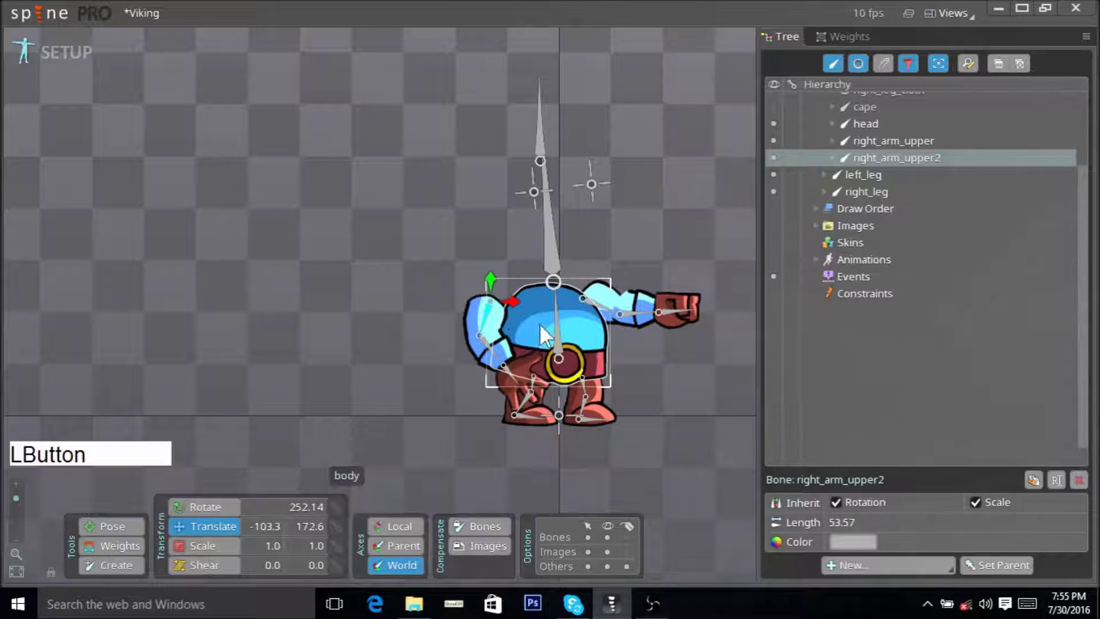
# - Select right_arm_upper and right_arm_lower and begin a new IK constraint for them
pyautogui.click(604, 305)
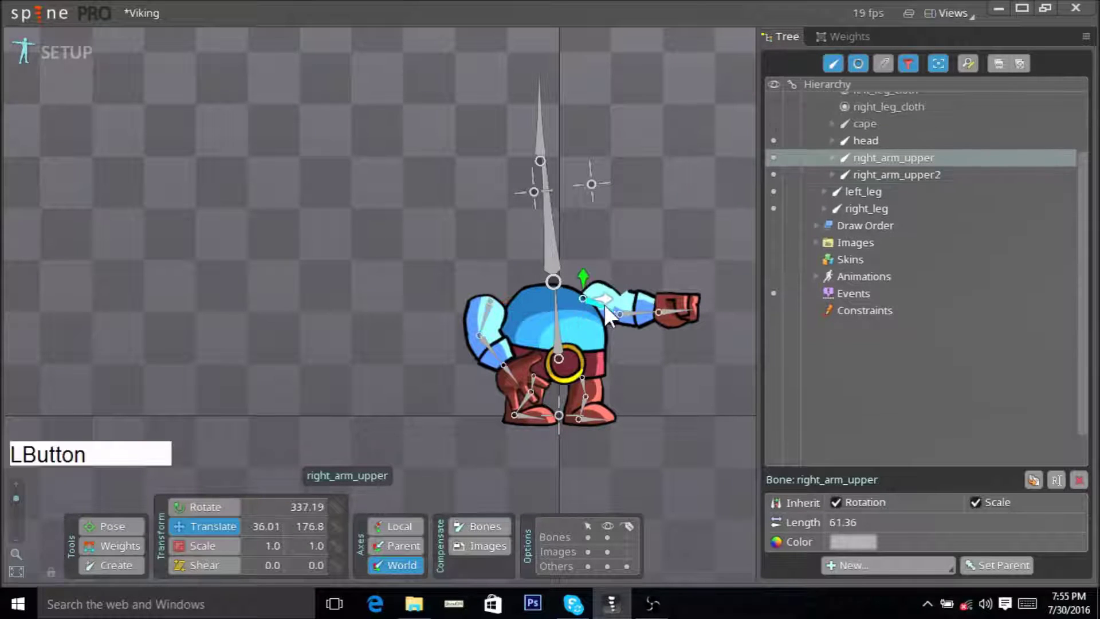
pyautogui.keyDown('ctrl'); pyautogui.click(634, 308); pyautogui.keyUp('ctrl')
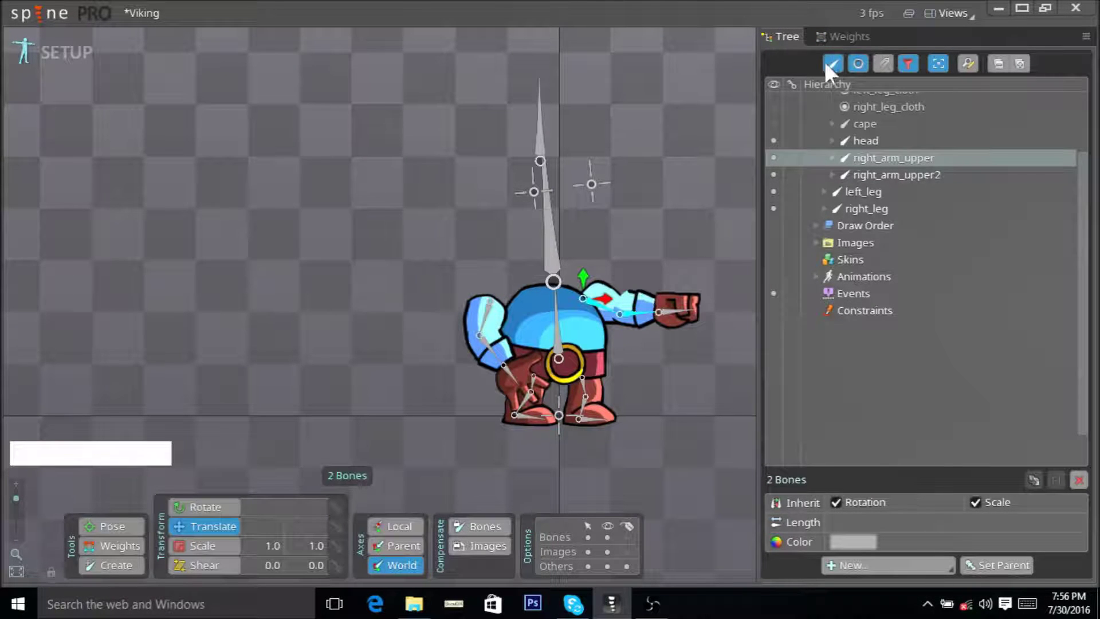
pyautogui.press('ctrl')
pyautogui.press('ctrl')
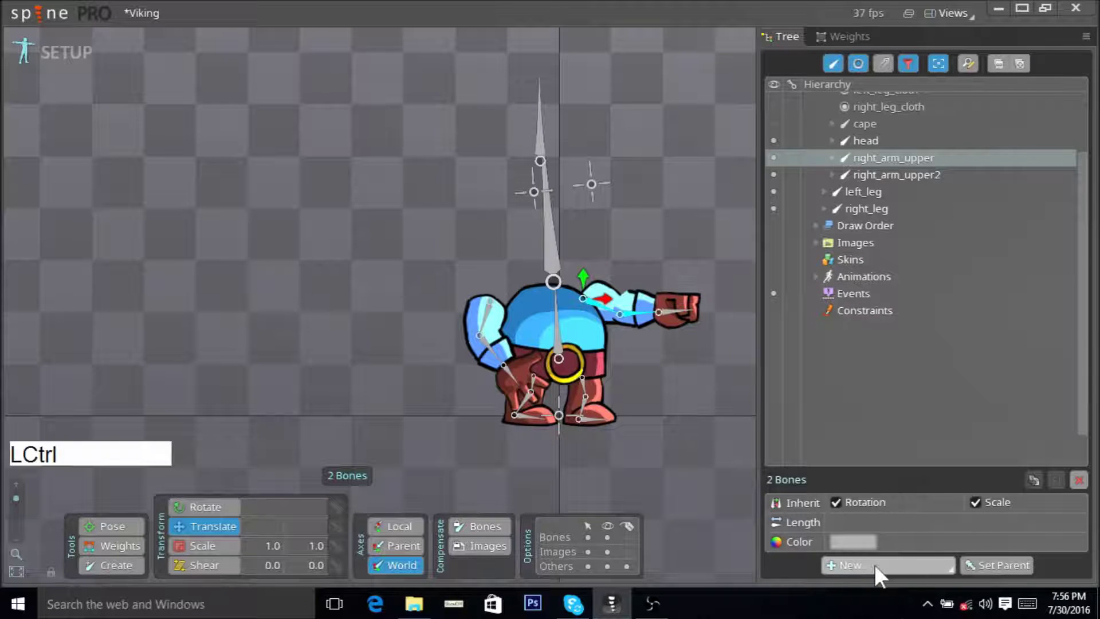
pyautogui.press('ctrl')
pyautogui.click(874, 565)
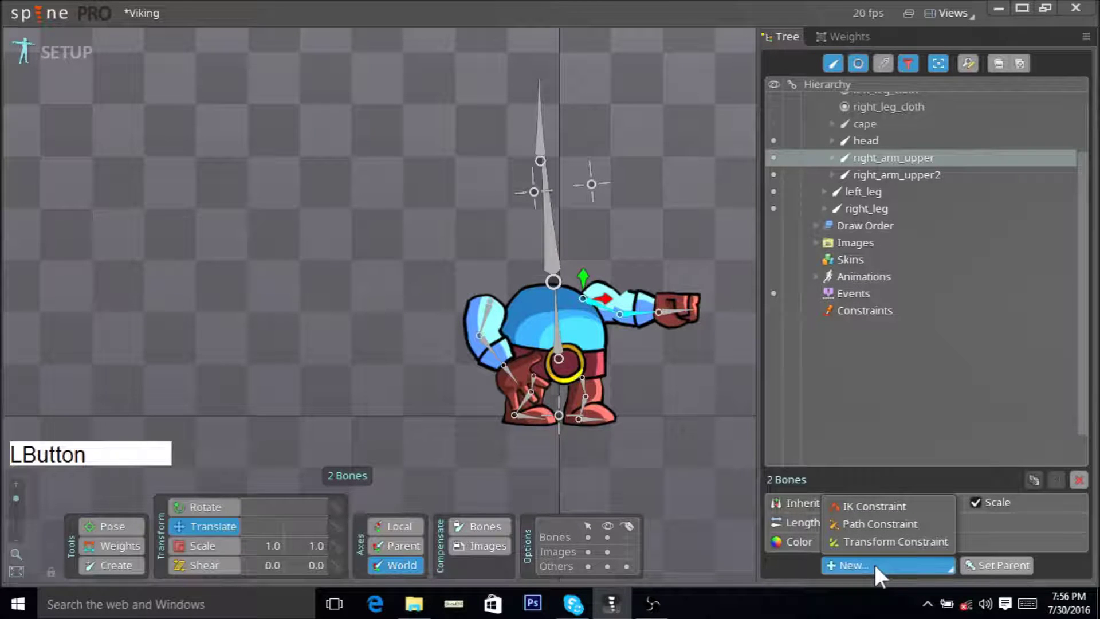
pyautogui.press('ctrl')
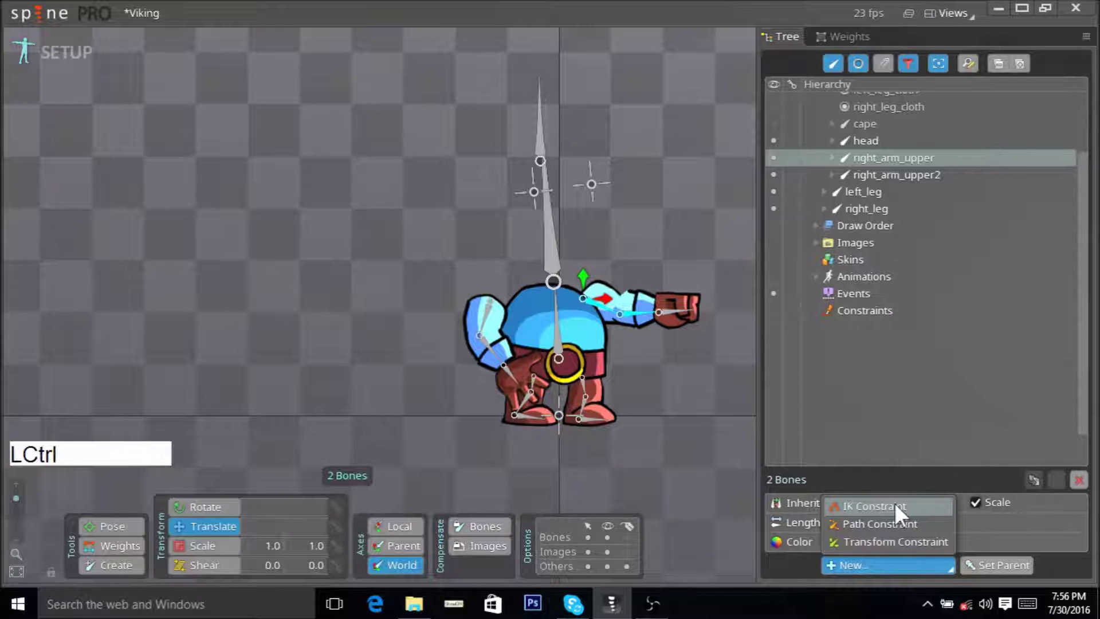
pyautogui.click(895, 503)
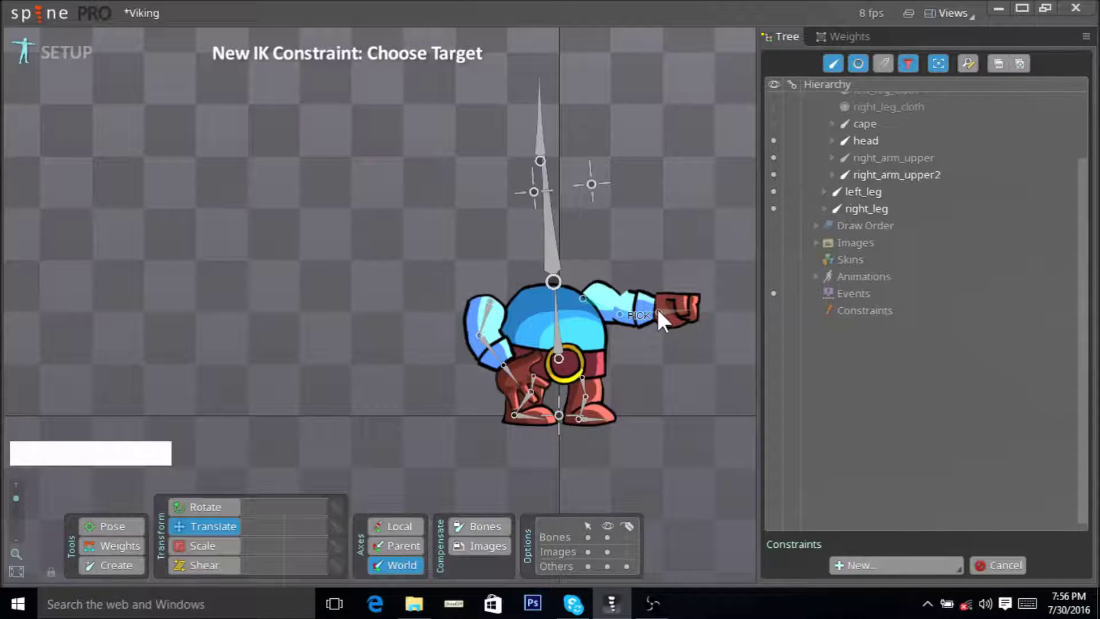
# - Make the hand the IK target and name the constraint l-arm-ik
pyautogui.click(658, 309)
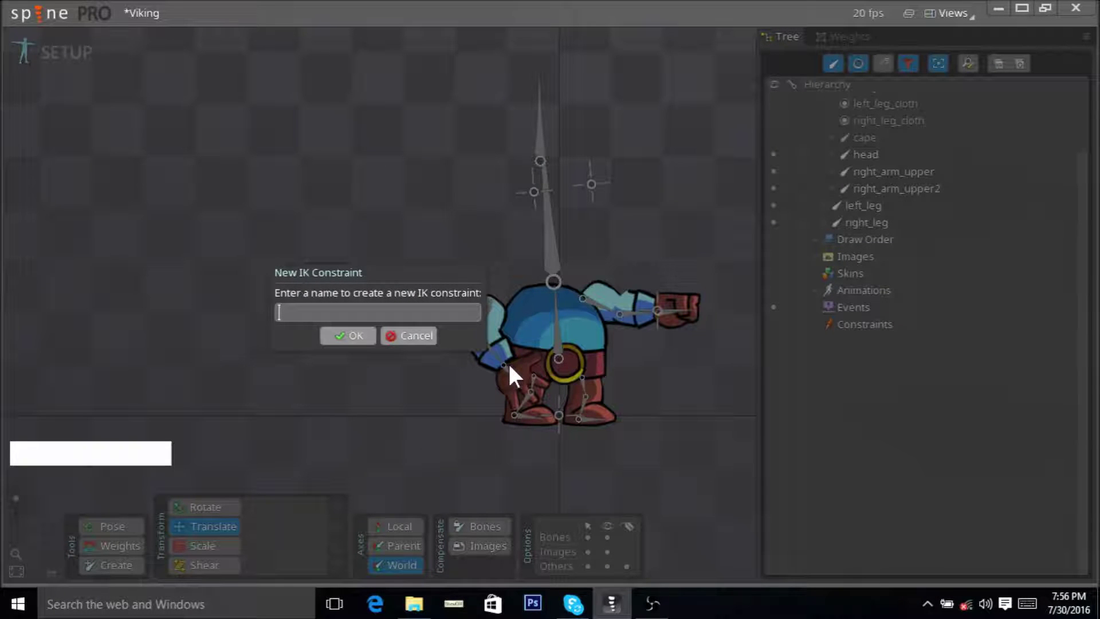
pyautogui.press('BackSpace')
pyautogui.write('l-le')
pyautogui.press('BackSpace')
pyautogui.press('BackSpace')
pyautogui.write('arm-')
pyautogui.write('ik')
pyautogui.press('Return')
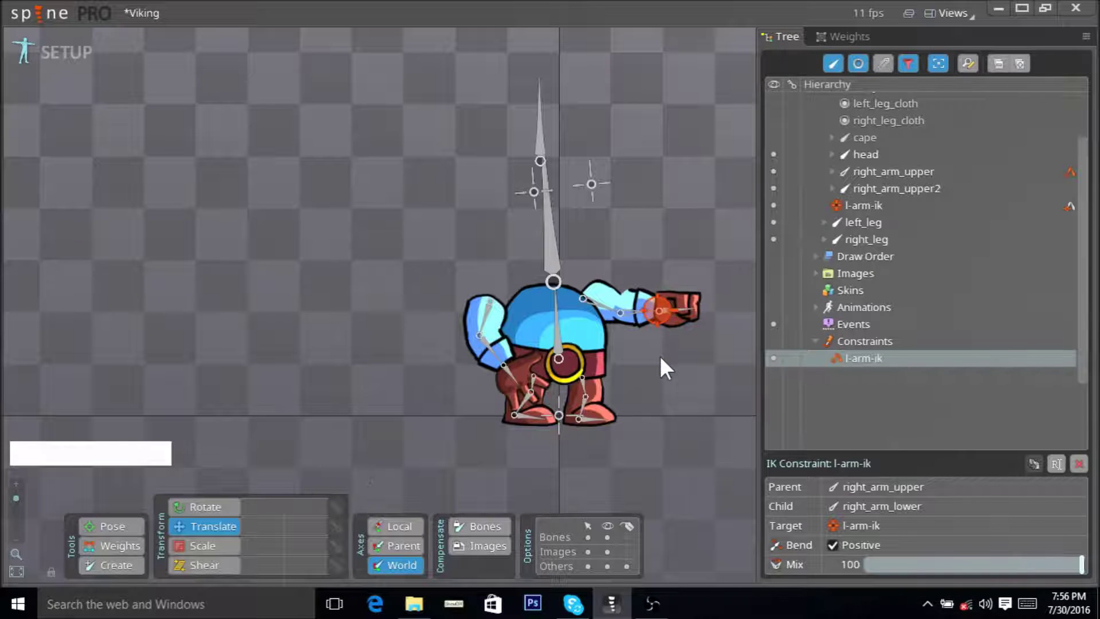
# - Drag the l-arm-ik target up-left and back to test the right arm's IK bend
pyautogui.click(656, 318)
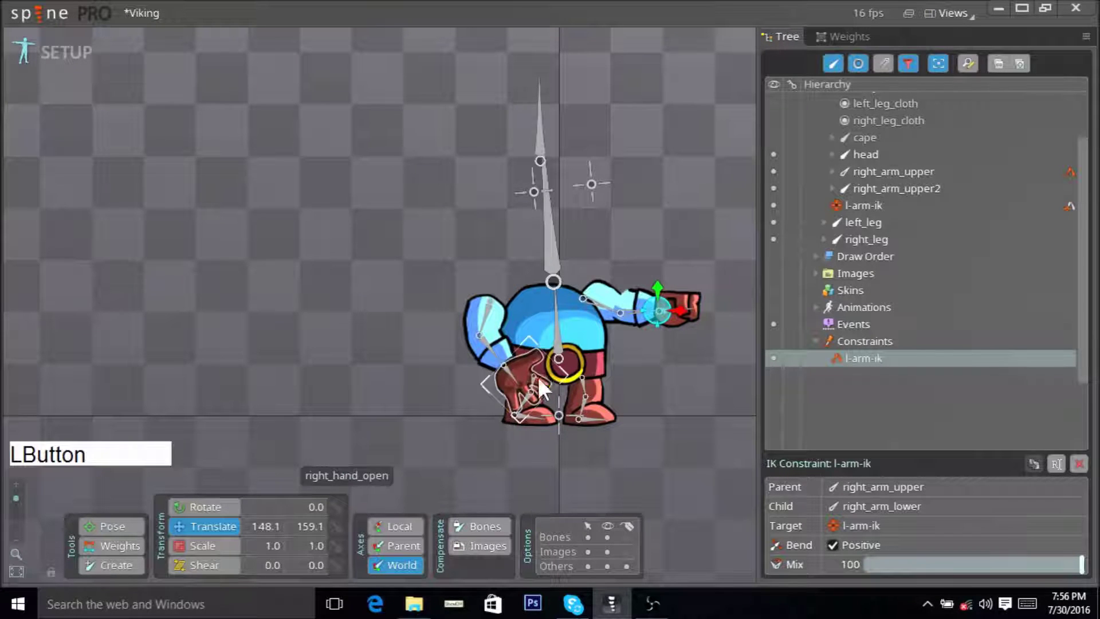
pyautogui.moveTo(628, 399); pyautogui.dragTo(674, 421)
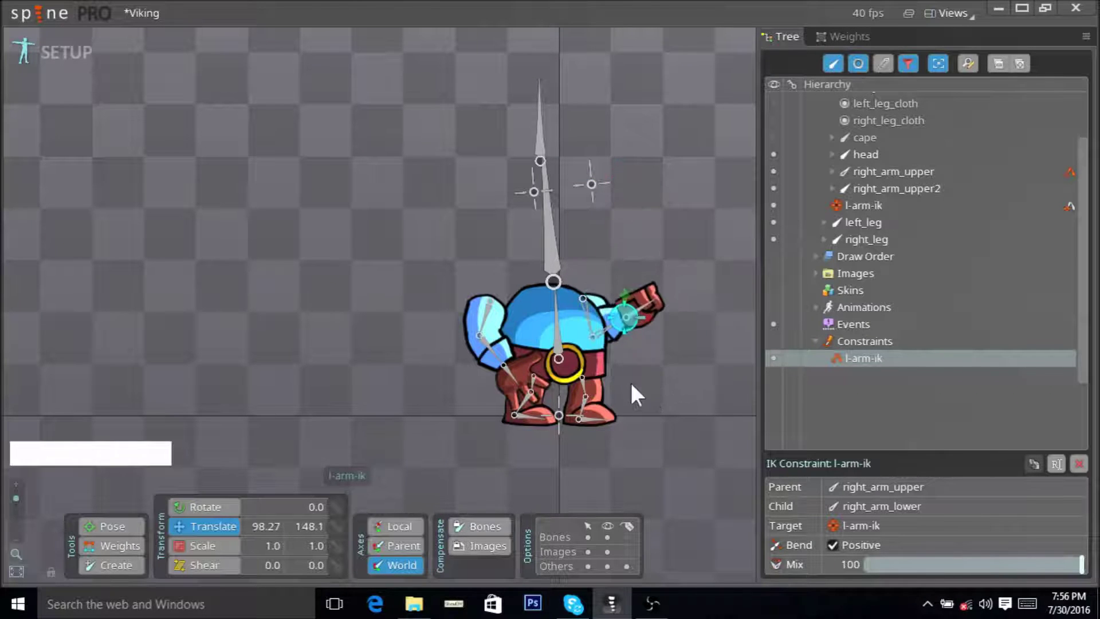
pyautogui.moveTo(631, 379)
pyautogui.mouseDown()
pyautogui.moveTo(644, 365)
pyautogui.moveTo(652, 380)
pyautogui.mouseUp()
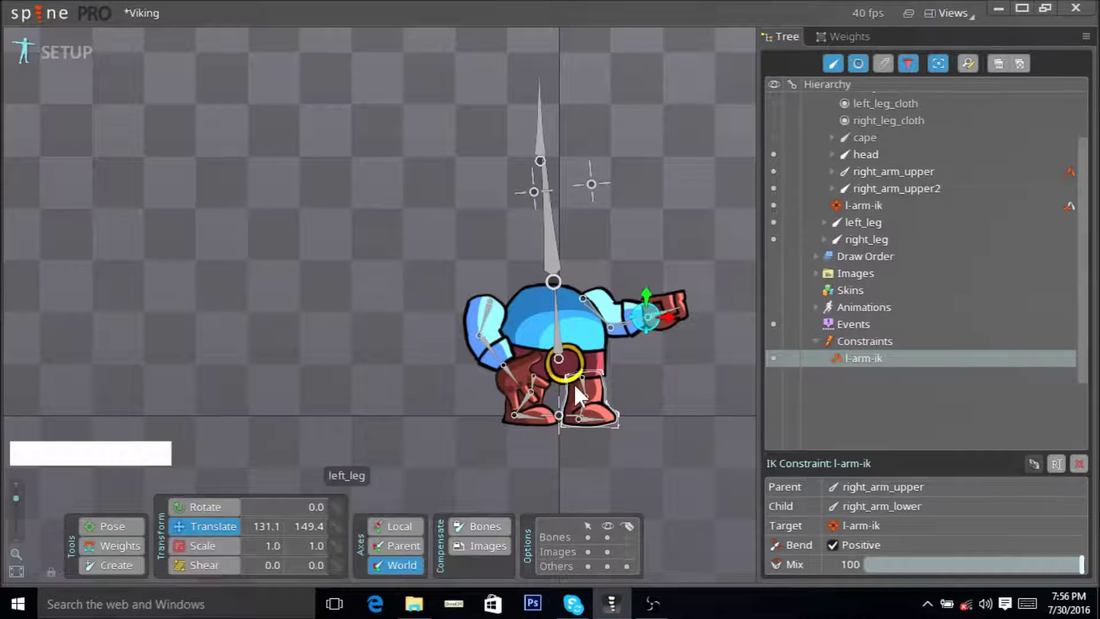
pyautogui.click(490, 333)
# - Rotate the second arm's bones outward, then undo both rotations
pyautogui.click(221, 503)
pyautogui.moveTo(406, 377); pyautogui.dragTo(284, 262)
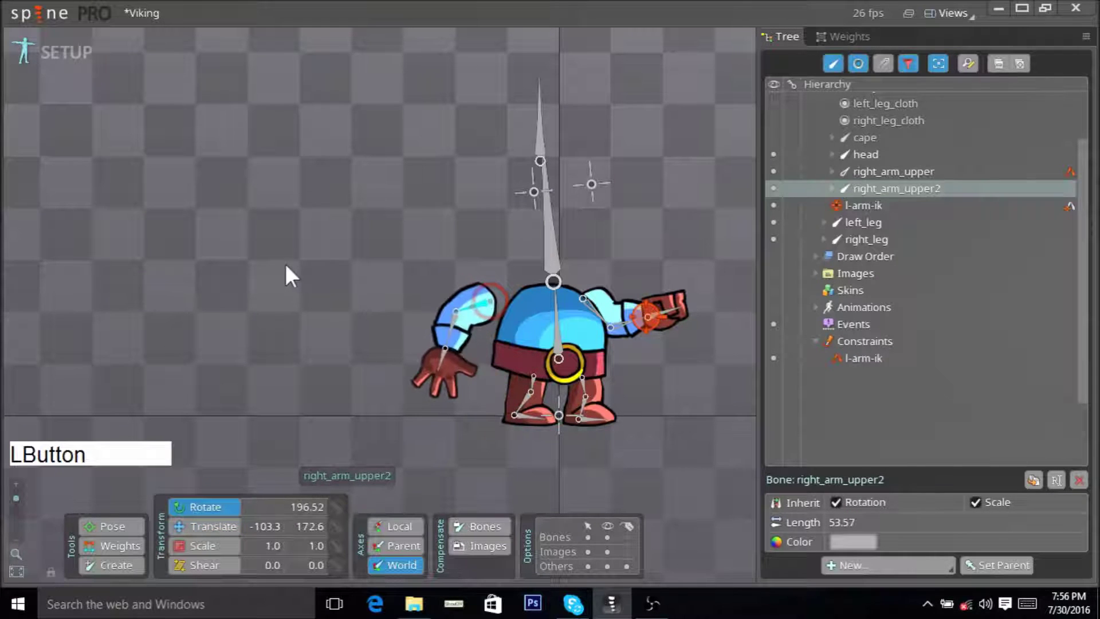
pyautogui.moveTo(446, 337); pyautogui.dragTo(414, 404)
pyautogui.hotkey('ctrl', 'z')
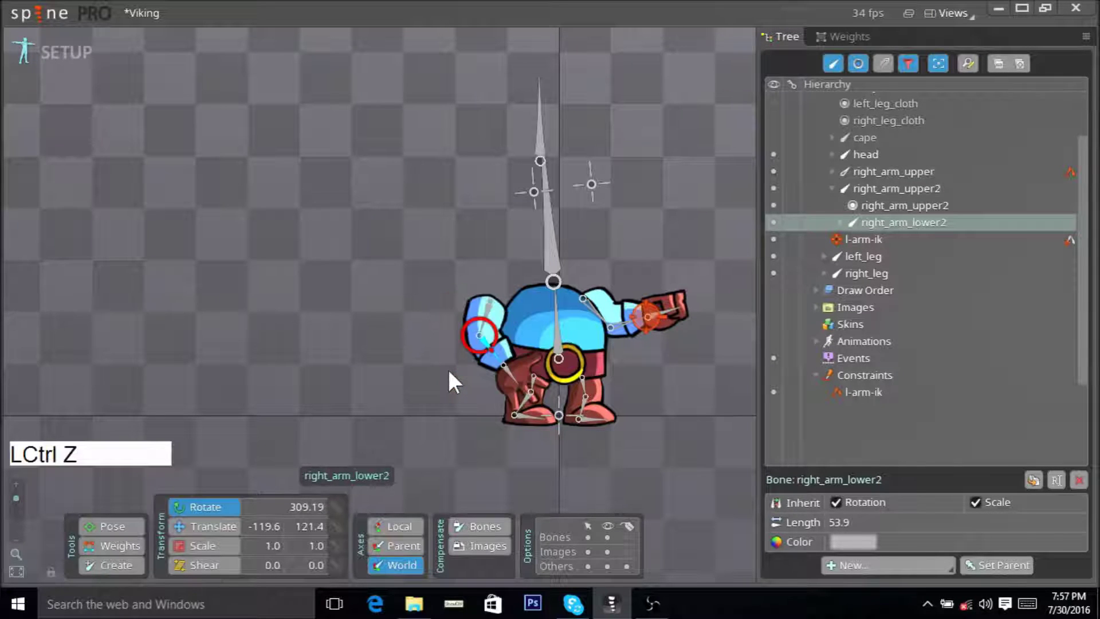
pyautogui.hotkey('ctrl', 'z')
# - Select right_arm_upper2 and right_arm_lower2 and start a new IK constraint for them
pyautogui.click(486, 351)
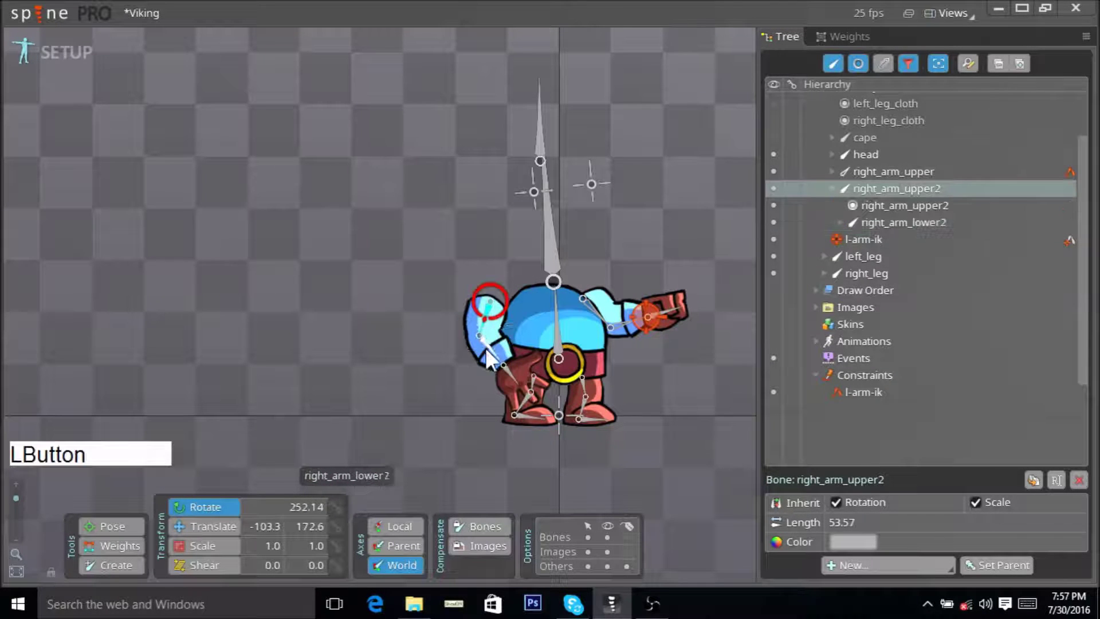
pyautogui.press('ctrl')
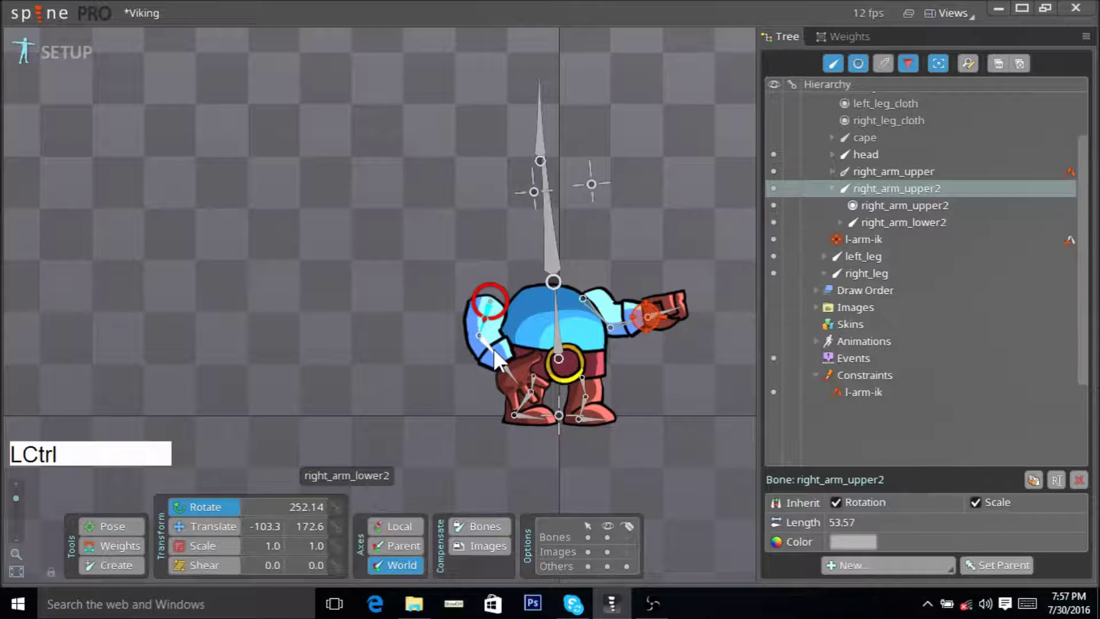
pyautogui.click(488, 338)
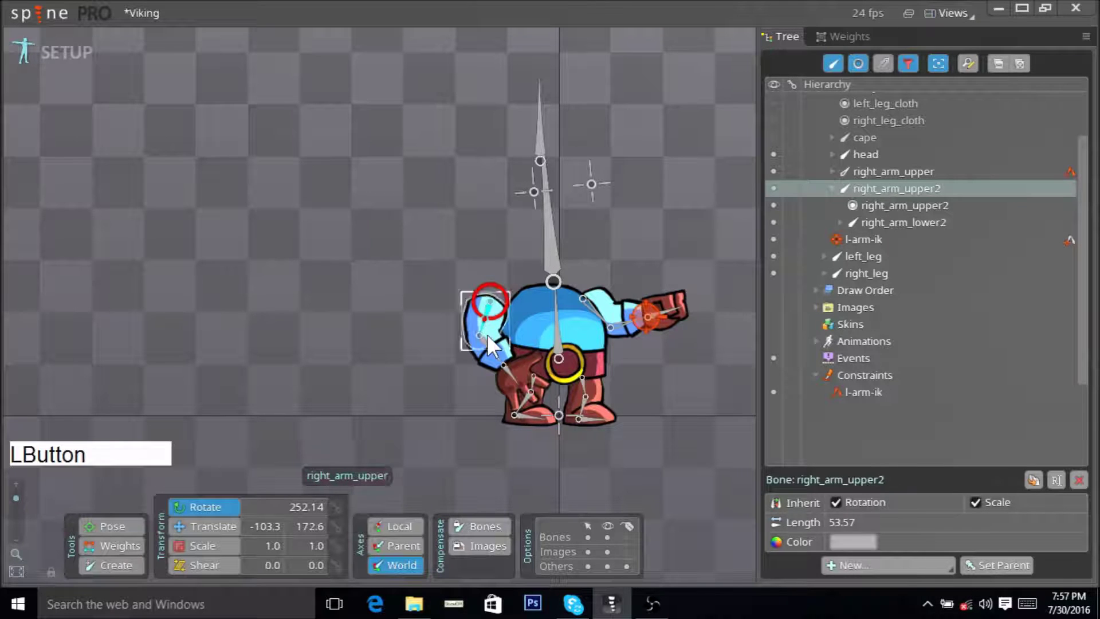
pyautogui.press('ctrl')
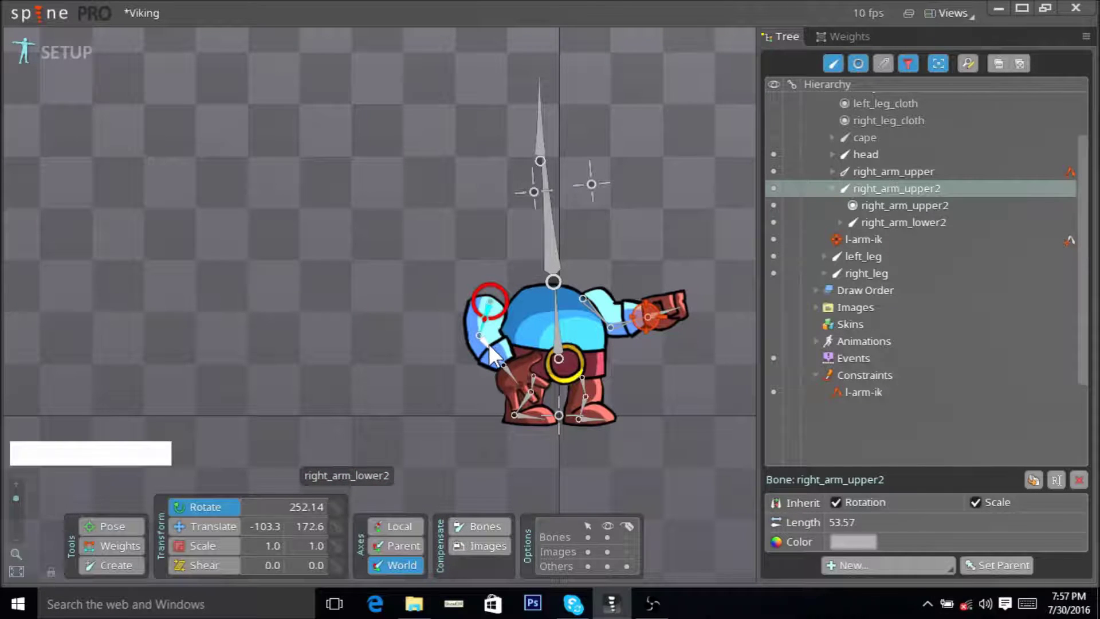
pyautogui.keyDown('ctrl'); pyautogui.click(490, 346); pyautogui.keyUp('ctrl')
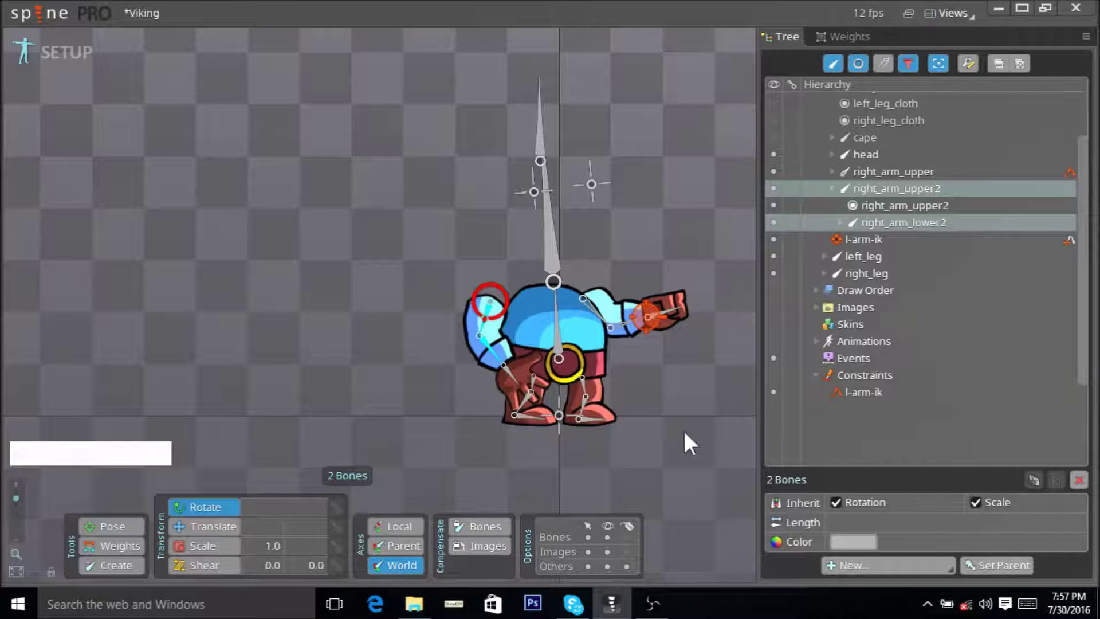
pyautogui.press('ctrl')
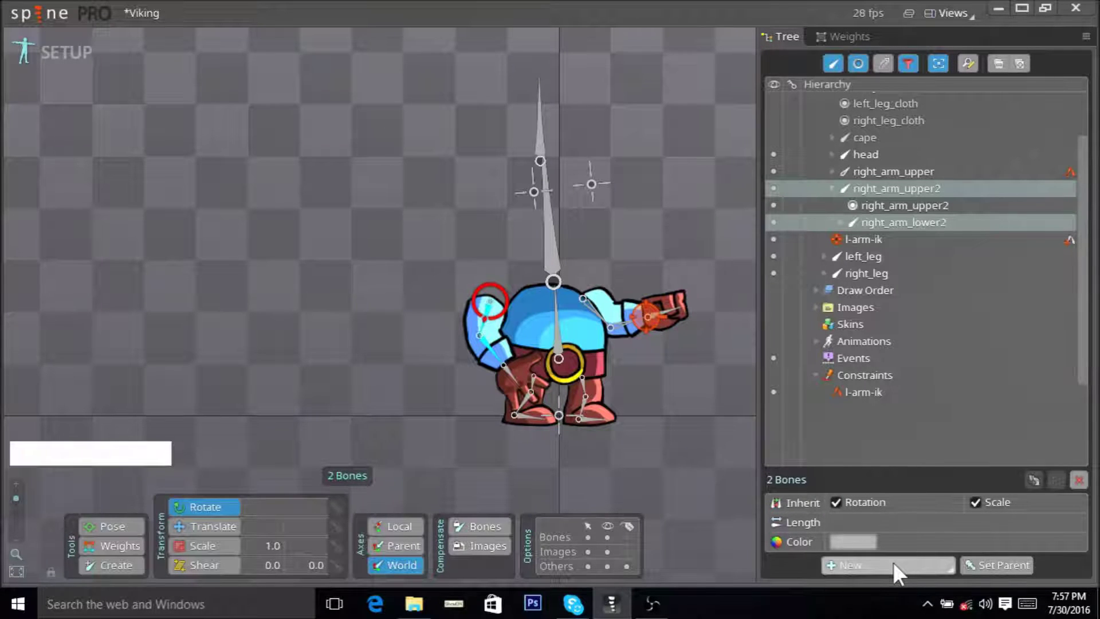
pyautogui.click(893, 564)
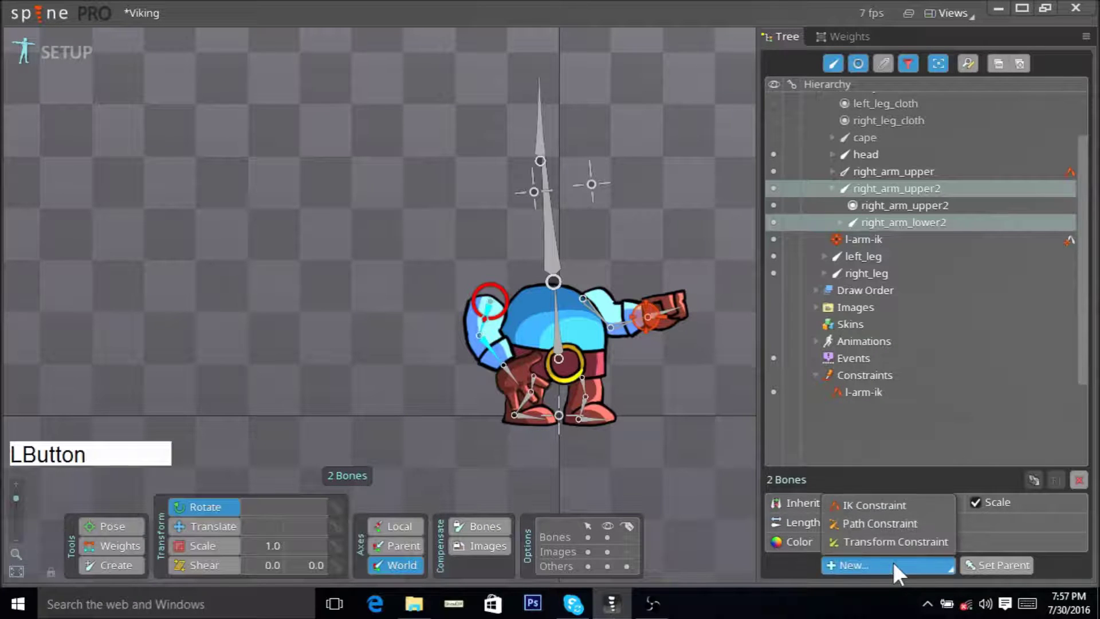
pyautogui.click(887, 509)
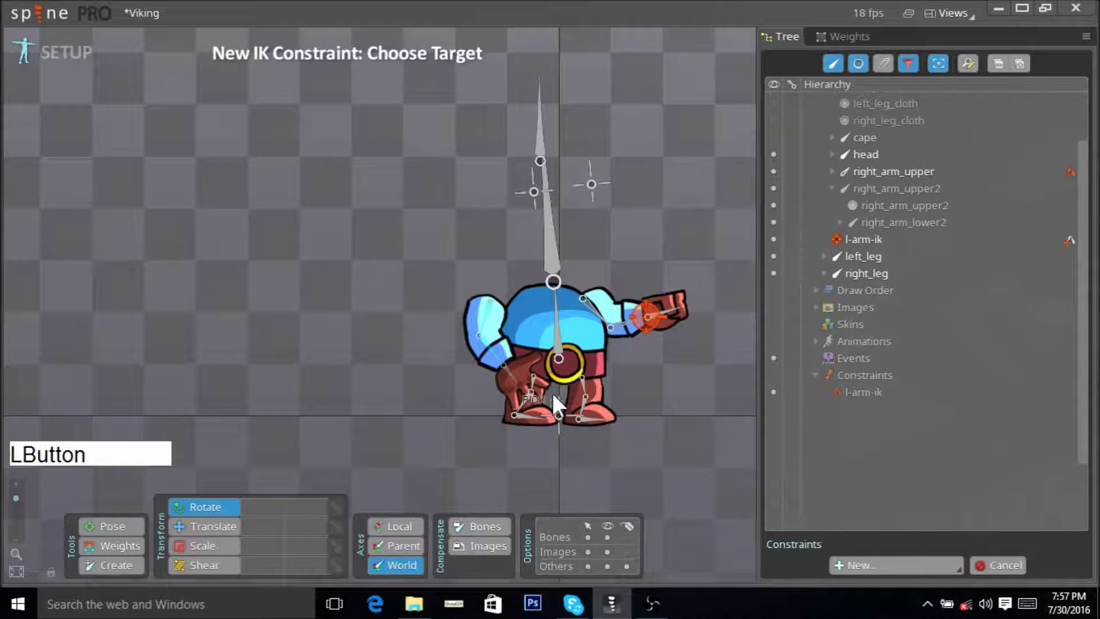
# - Set the hand bone as target and name the constraint r-arm-ik
pyautogui.click(503, 362)
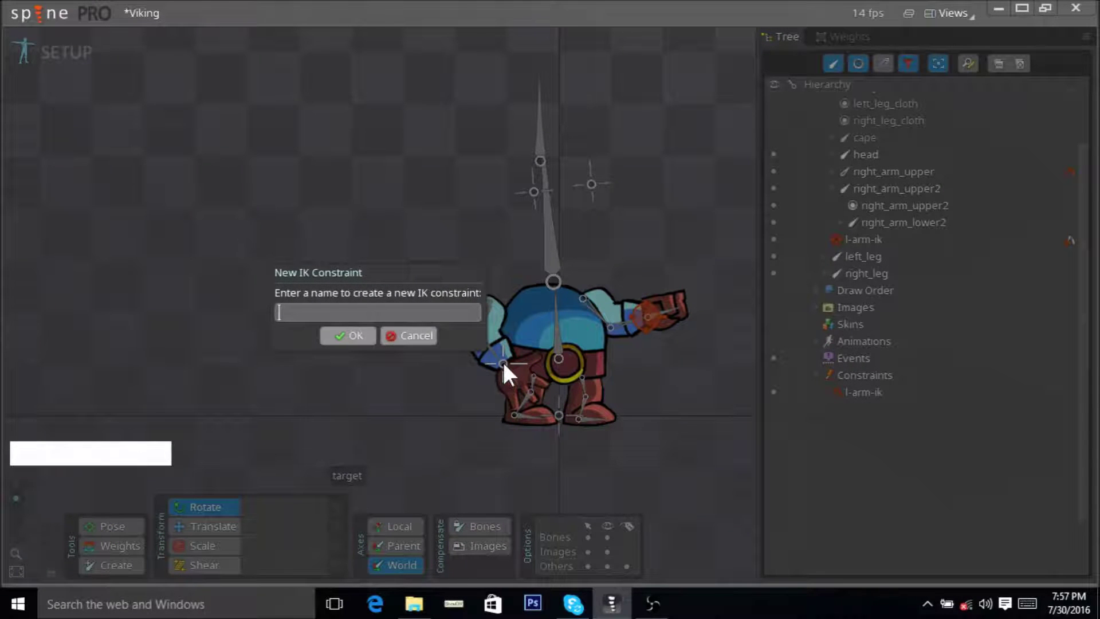
pyautogui.write('r-ark')
pyautogui.press('BackSpace')
pyautogui.write('m-o')
pyautogui.press('BackSpace')
pyautogui.write('ik')
pyautogui.press('Return')
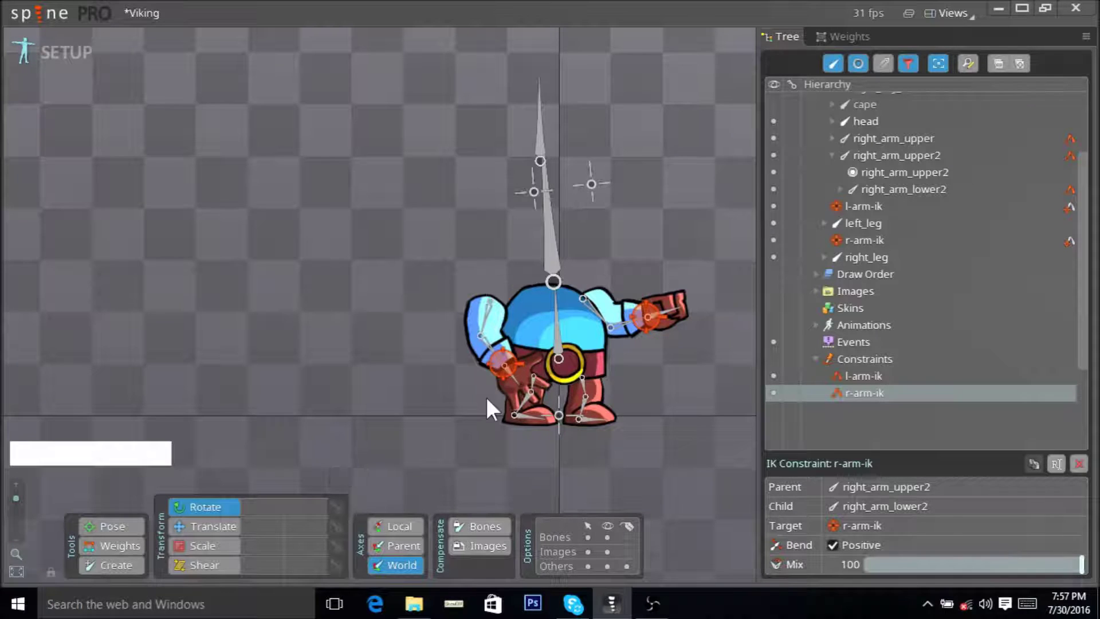
# - Move the r-arm-ik target left and up so the arm stretches outward
pyautogui.click(506, 365)
pyautogui.click(183, 525)
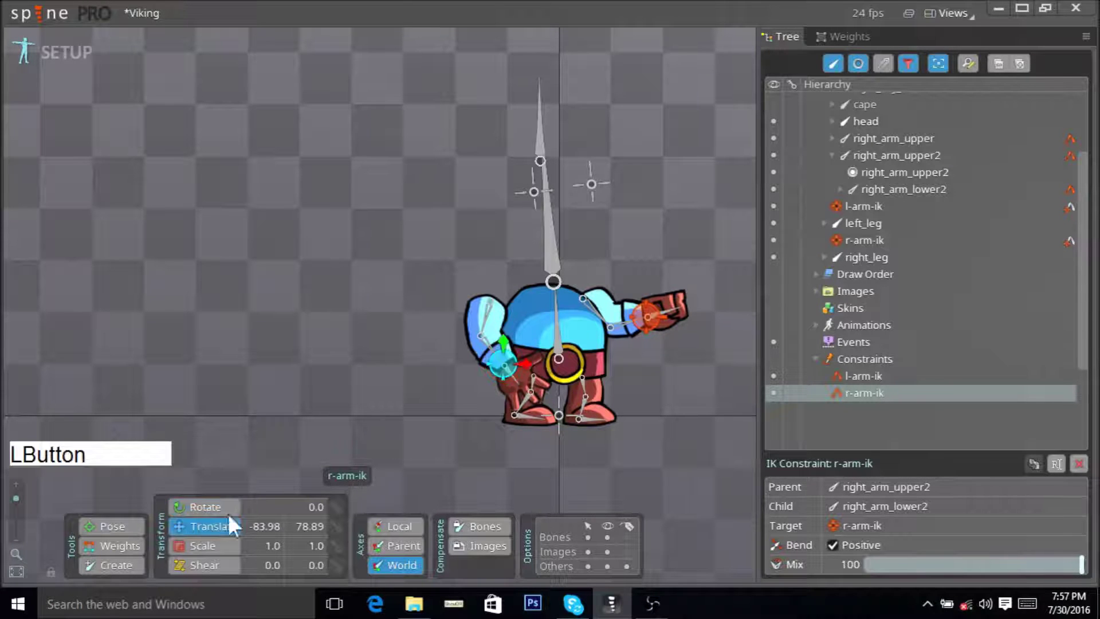
pyautogui.moveTo(397, 424); pyautogui.dragTo(336, 376)
# - Select right_leg and bone3 and start a new IK constraint for them
pyautogui.click(535, 381)
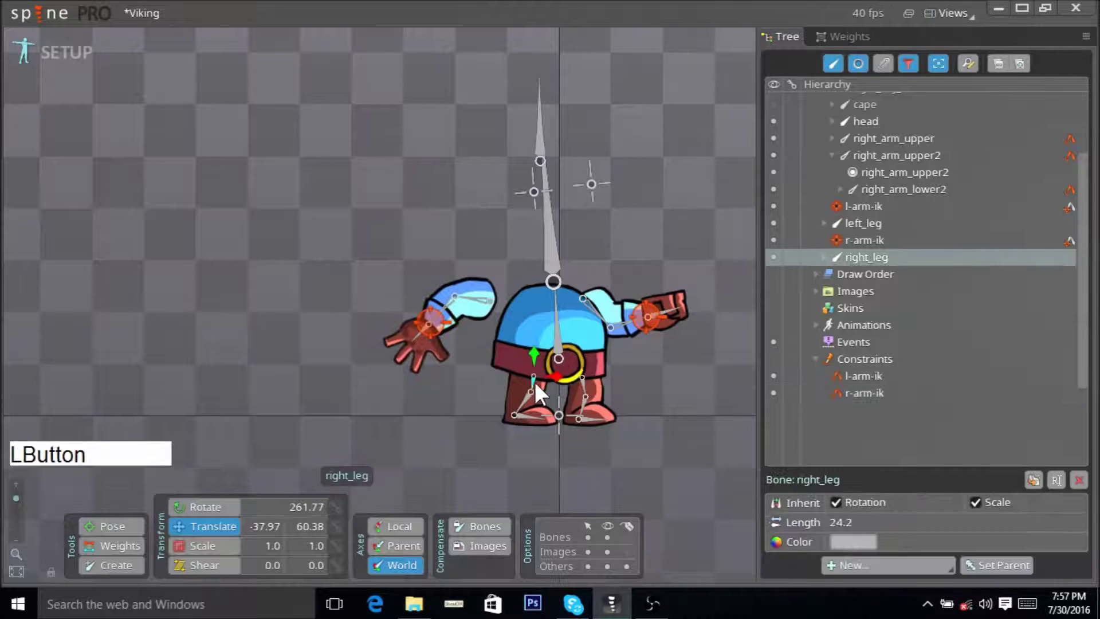
pyautogui.click(529, 380)
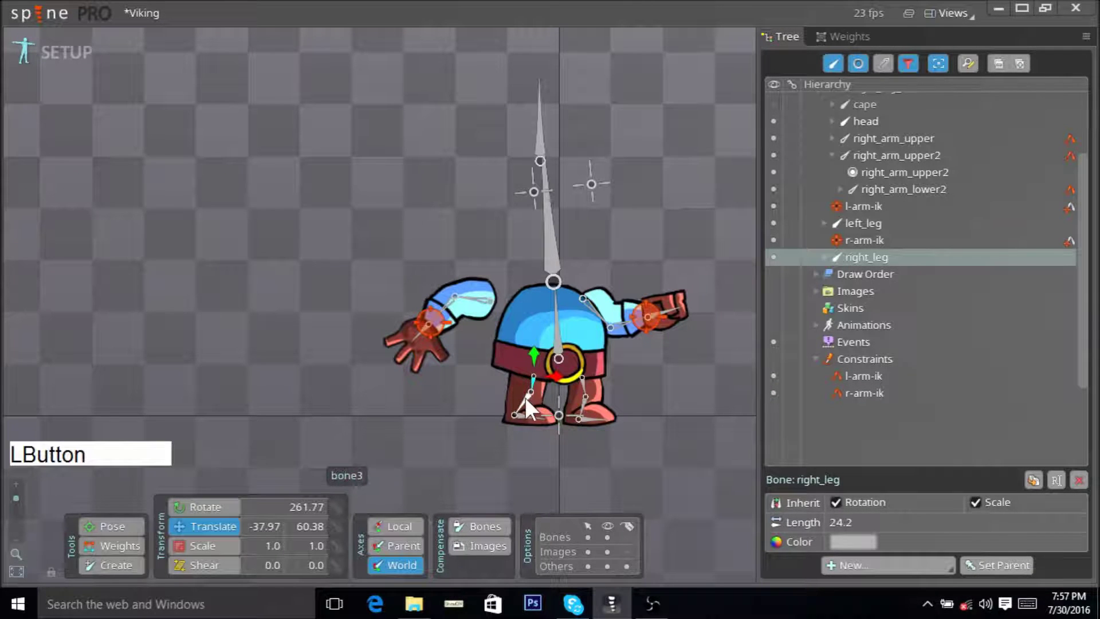
pyautogui.keyDown('ctrl'); pyautogui.click(523, 398); pyautogui.keyUp('ctrl')
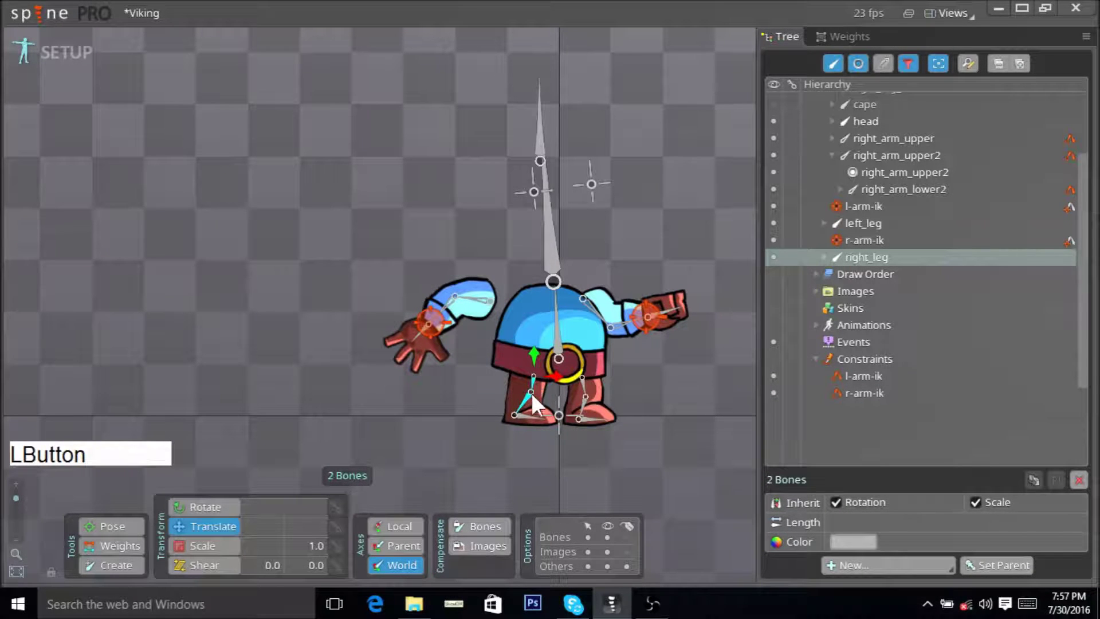
pyautogui.keyDown('ctrl'); pyautogui.click(523, 397); pyautogui.keyUp('ctrl')
pyautogui.click(533, 381)
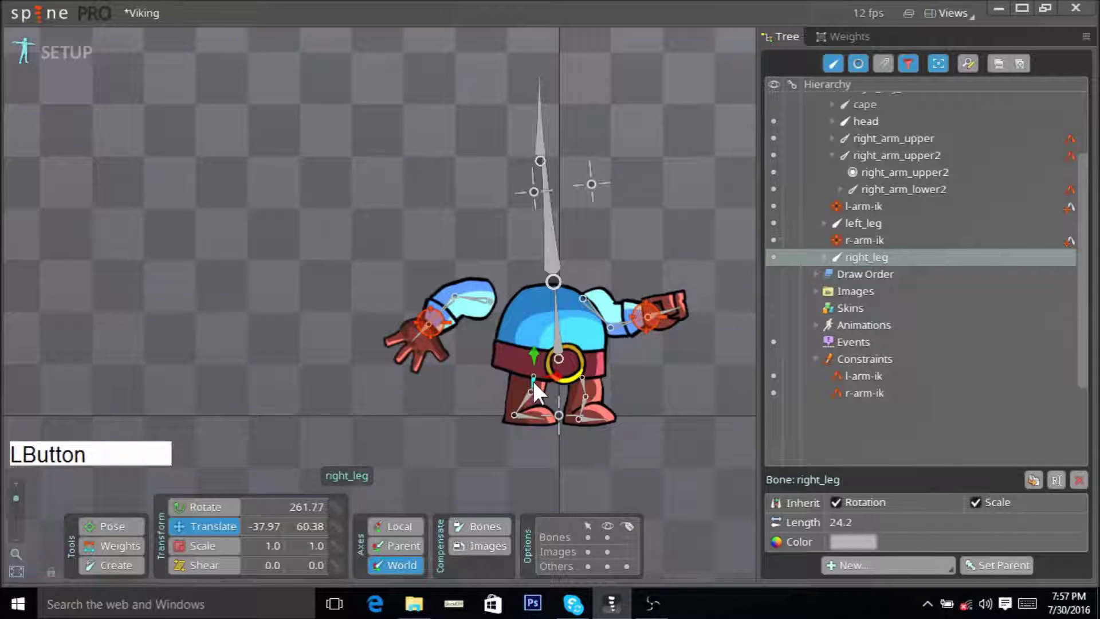
pyautogui.keyDown('ctrl'); pyautogui.click(527, 394); pyautogui.keyUp('ctrl')
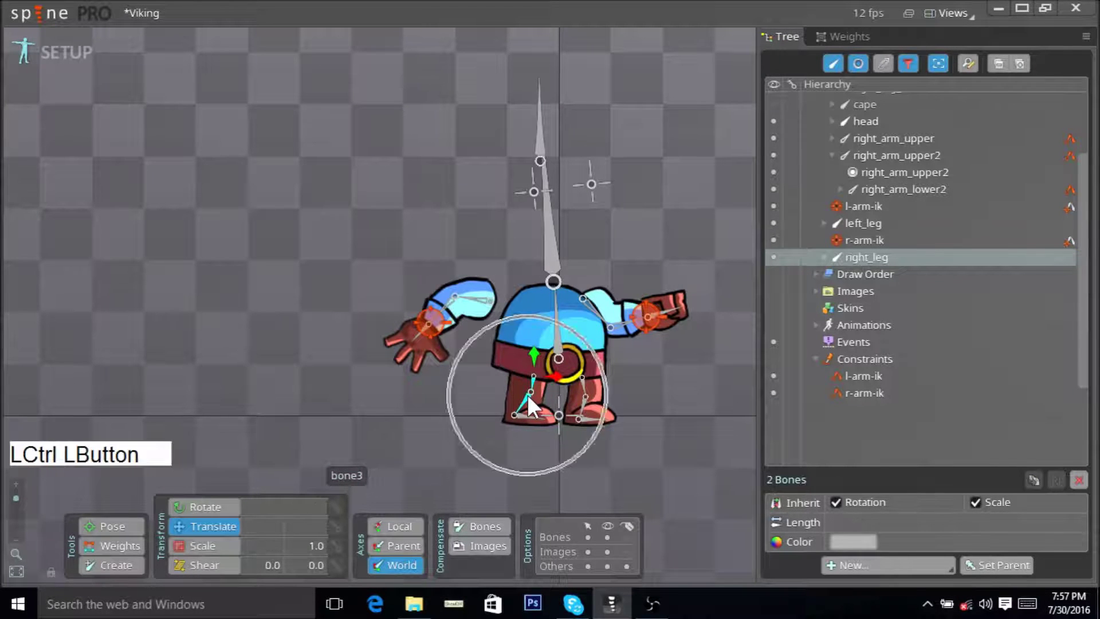
pyautogui.click(861, 565)
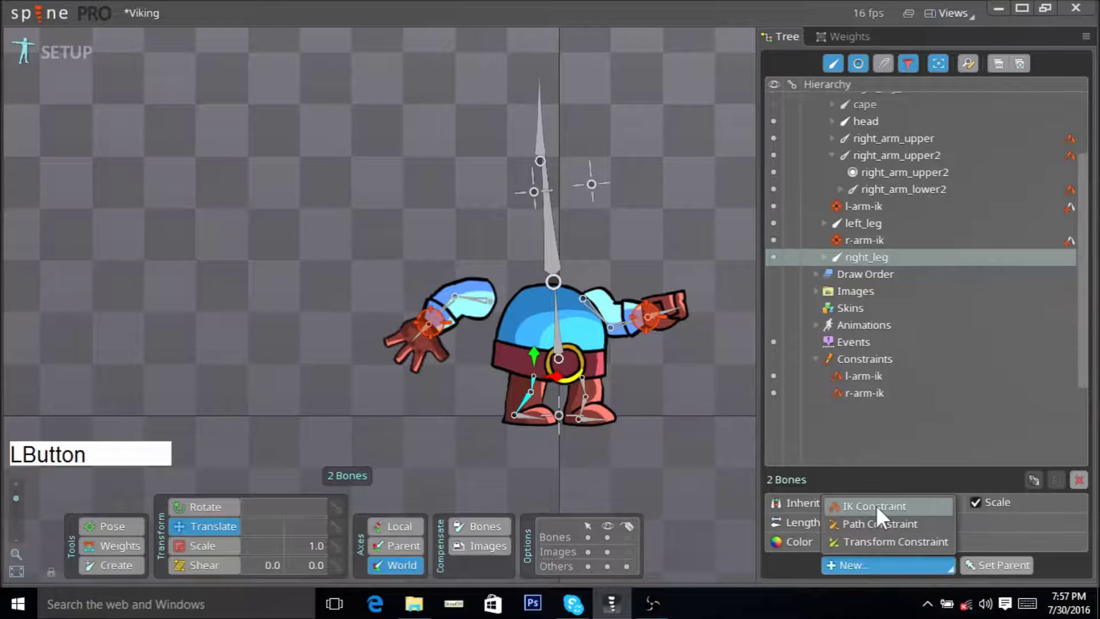
pyautogui.press('ctrl')
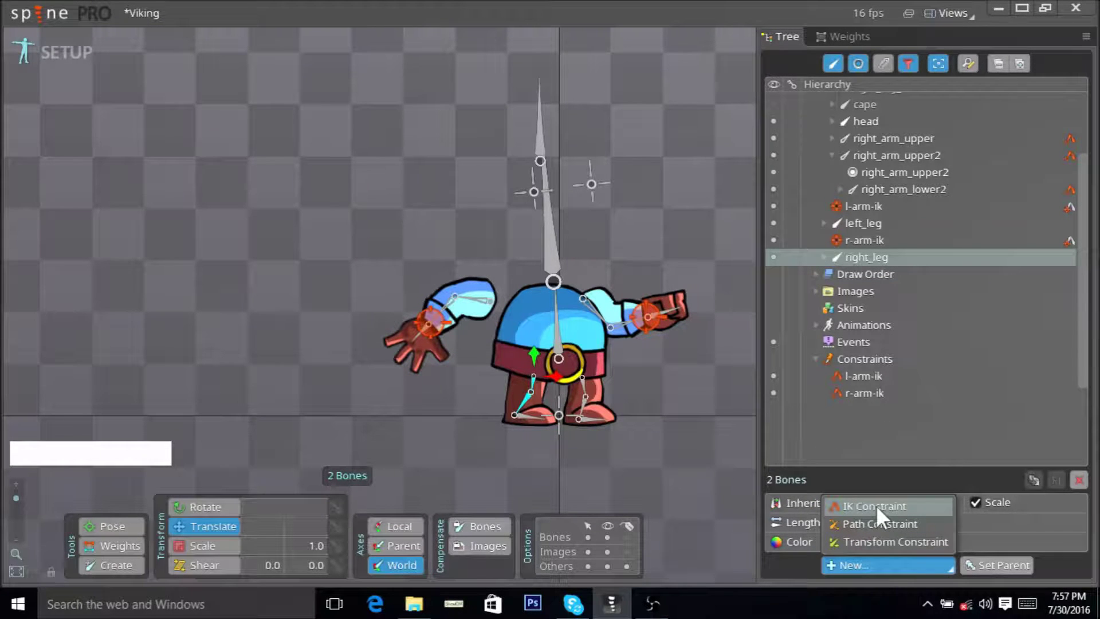
pyautogui.click(875, 505)
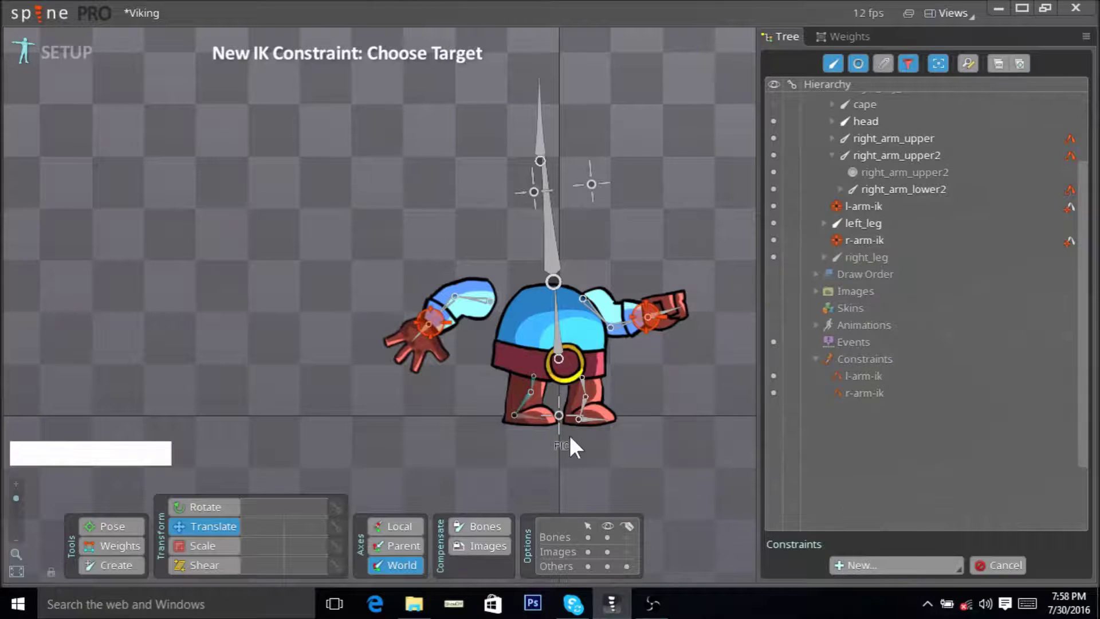
# - Set the right foot as the IK target and name the constraint r-leg-ik
pyautogui.click(514, 411)
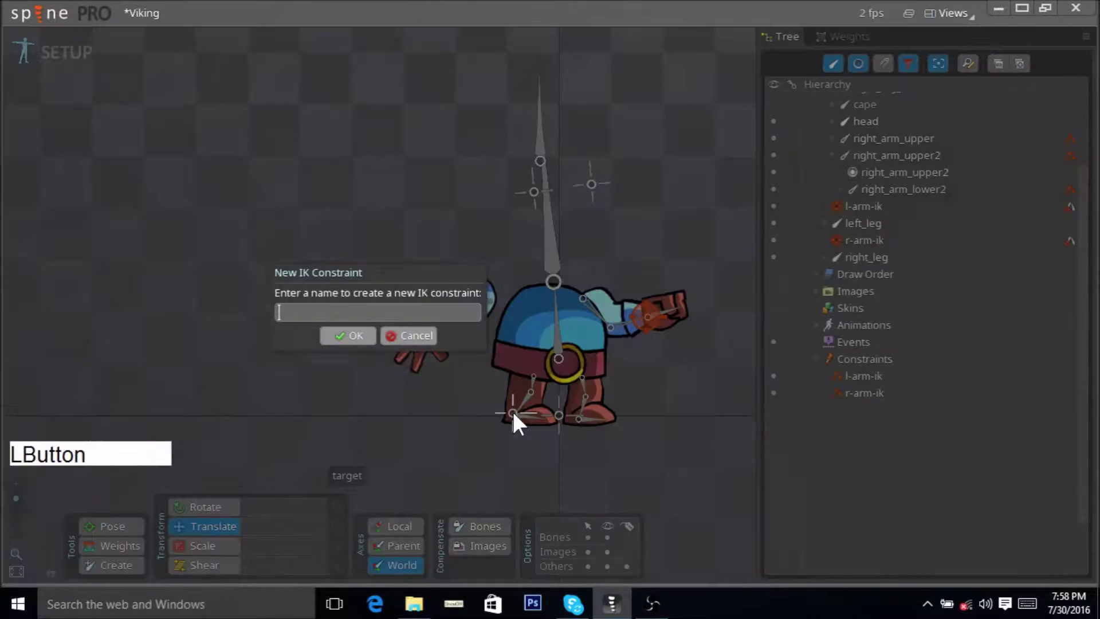
pyautogui.write('r-le')
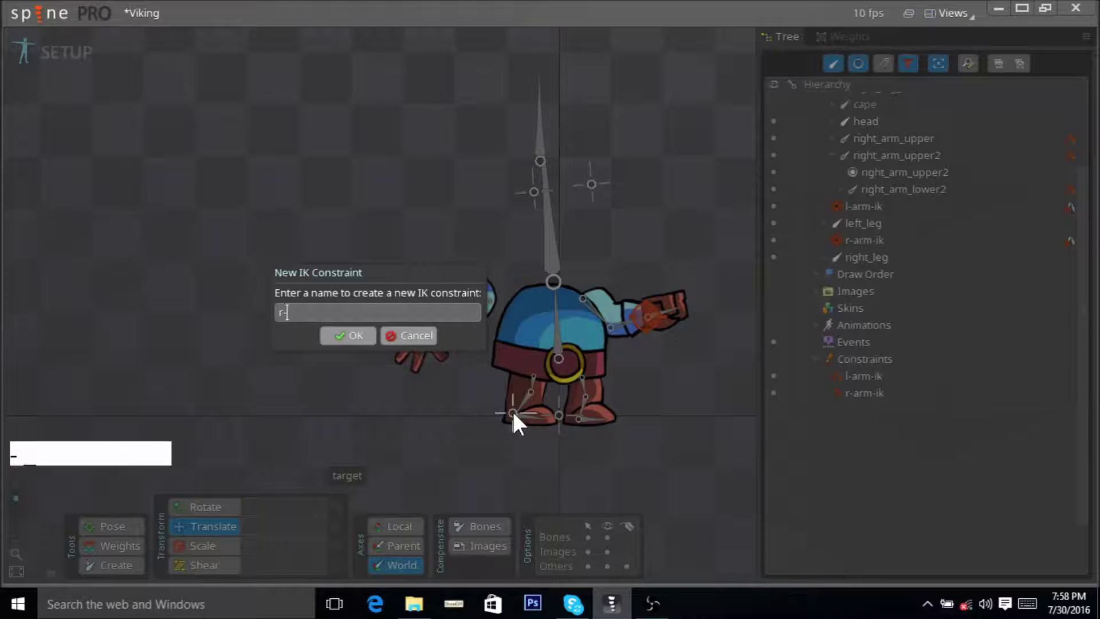
pyautogui.press('BackSpace')
pyautogui.press('BackSpace')
pyautogui.press('BackSpace')
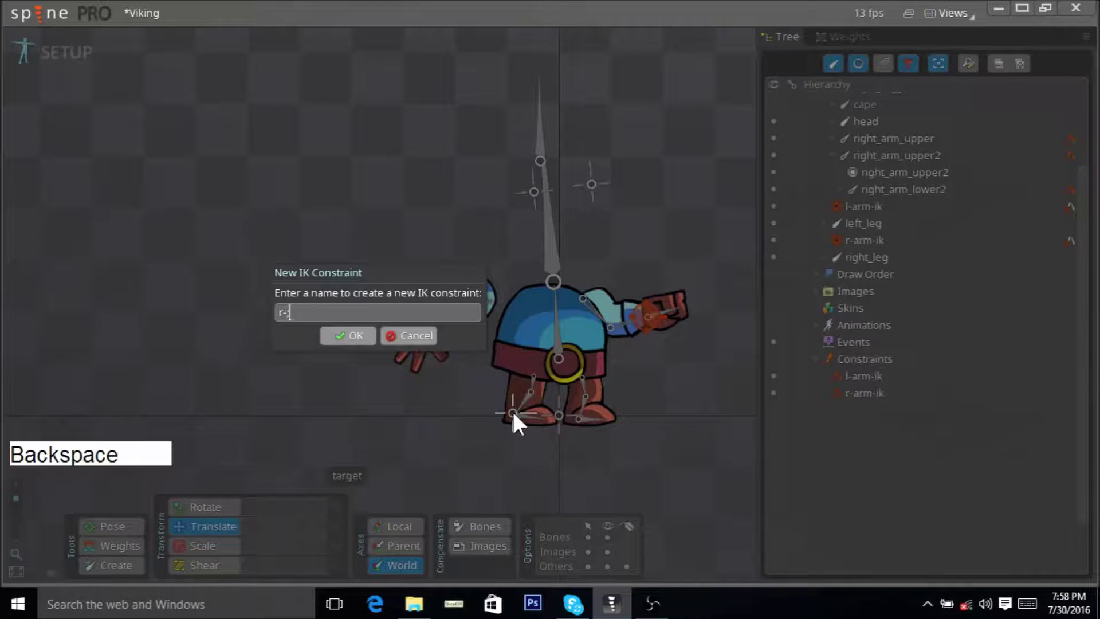
pyautogui.write('-leg-')
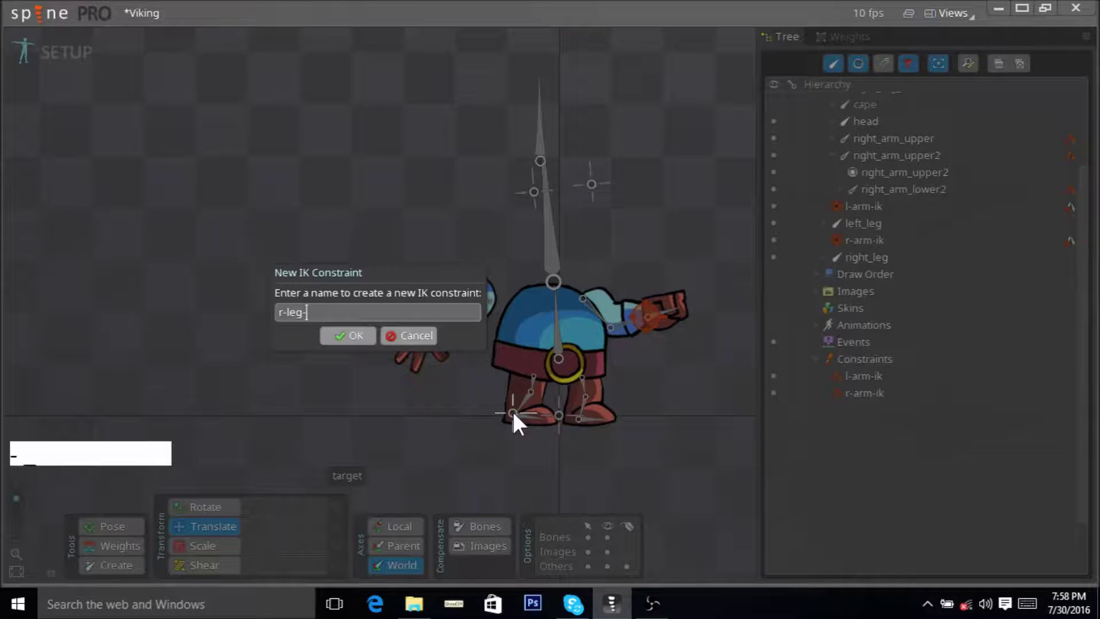
pyautogui.write('ik')
pyautogui.press('Return')
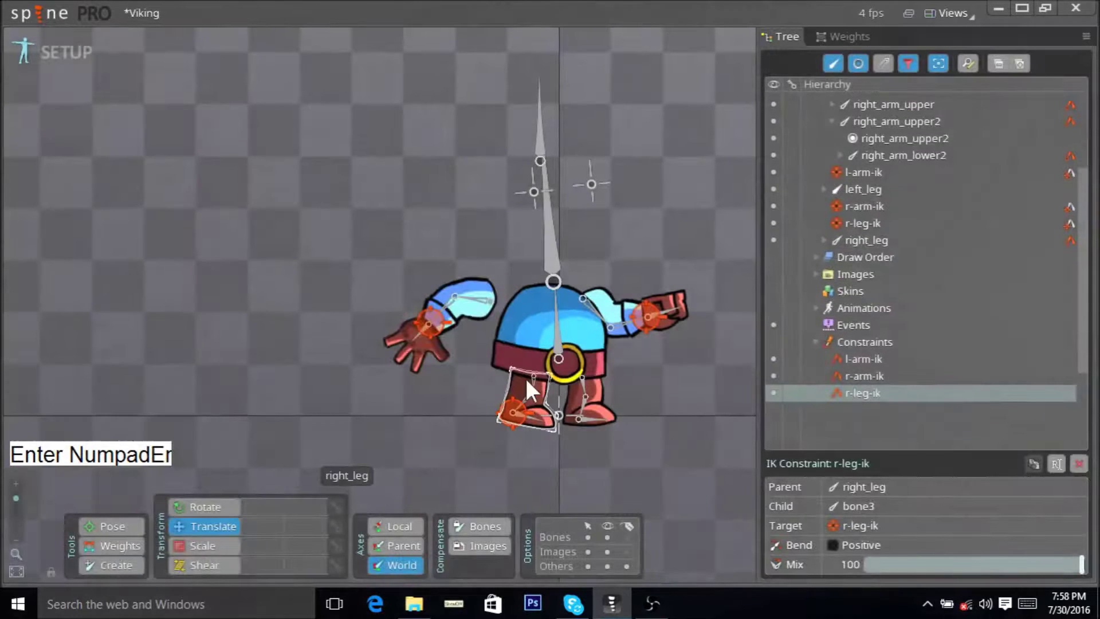
# - Test-drag the r-leg-ik target left, then undo the move
pyautogui.click(501, 414)
pyautogui.press('Escape')
pyautogui.click(510, 408)
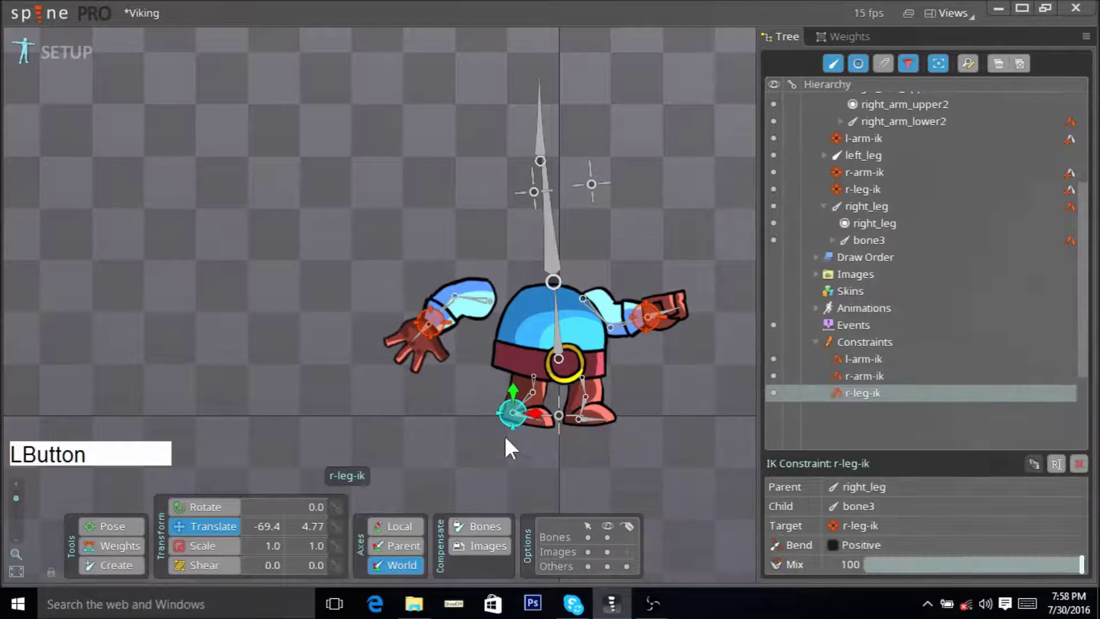
pyautogui.moveTo(506, 439)
pyautogui.mouseDown()
pyautogui.moveTo(497, 456)
pyautogui.moveTo(494, 425)
pyautogui.moveTo(498, 446)
pyautogui.moveTo(473, 434)
pyautogui.moveTo(498, 452)
pyautogui.moveTo(486, 439)
pyautogui.moveTo(497, 444)
pyautogui.mouseUp()
pyautogui.hotkey('ctrl', 'z')
pyautogui.click(584, 387)
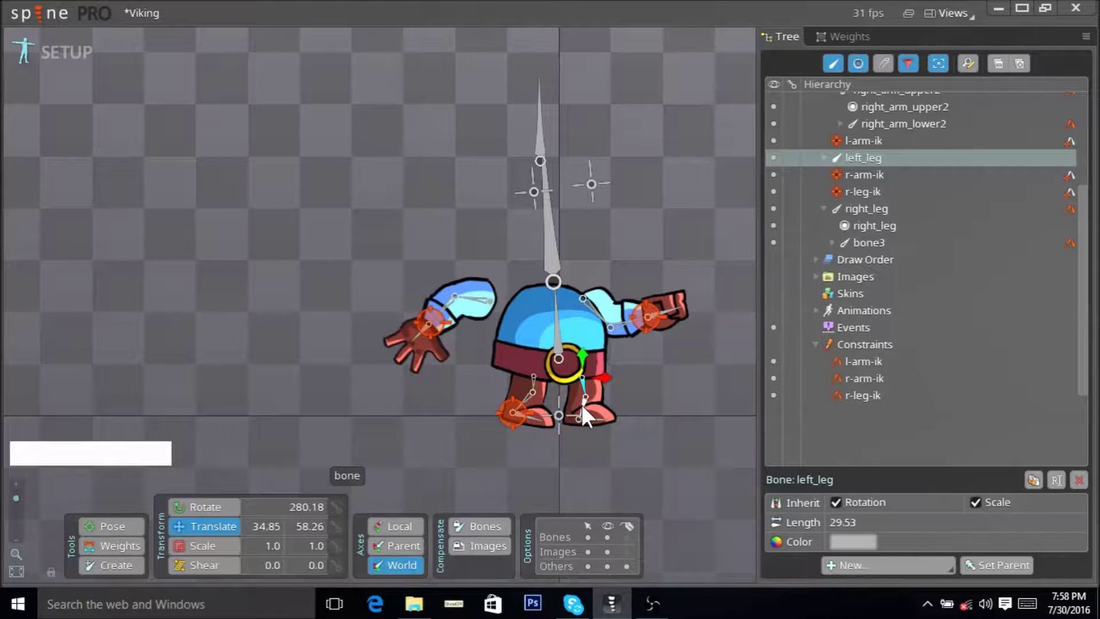
# - Select left_leg with its lower leg bone and start a new IK constraint
pyautogui.press('ctrl')
pyautogui.keyDown('ctrl'); pyautogui.click(583, 402); pyautogui.keyUp('ctrl')
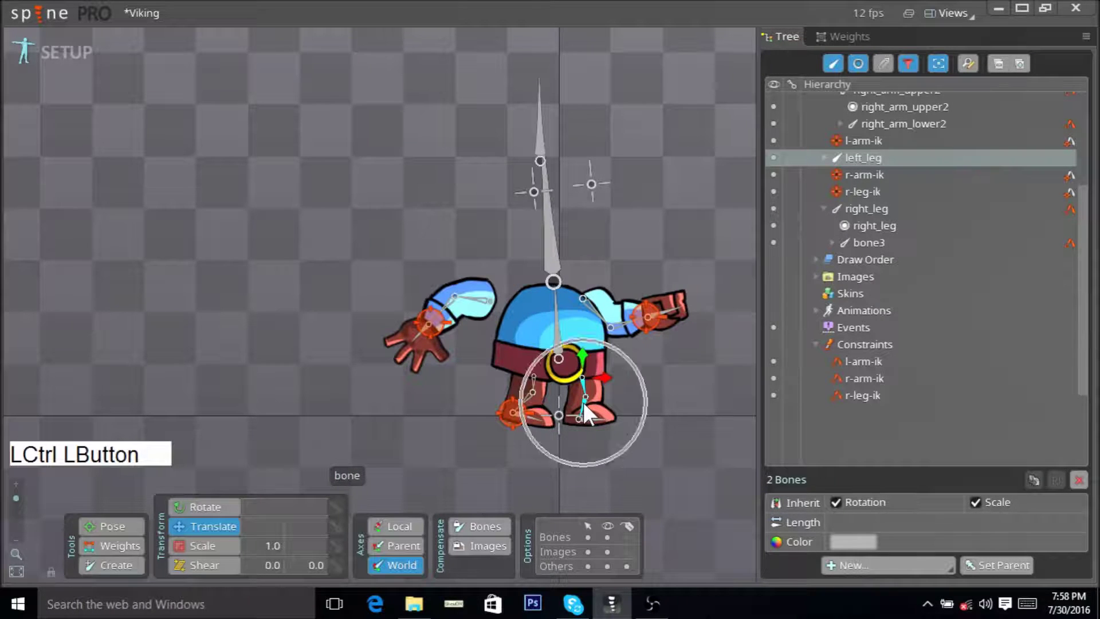
pyautogui.press('ctrl')
pyautogui.click(883, 564)
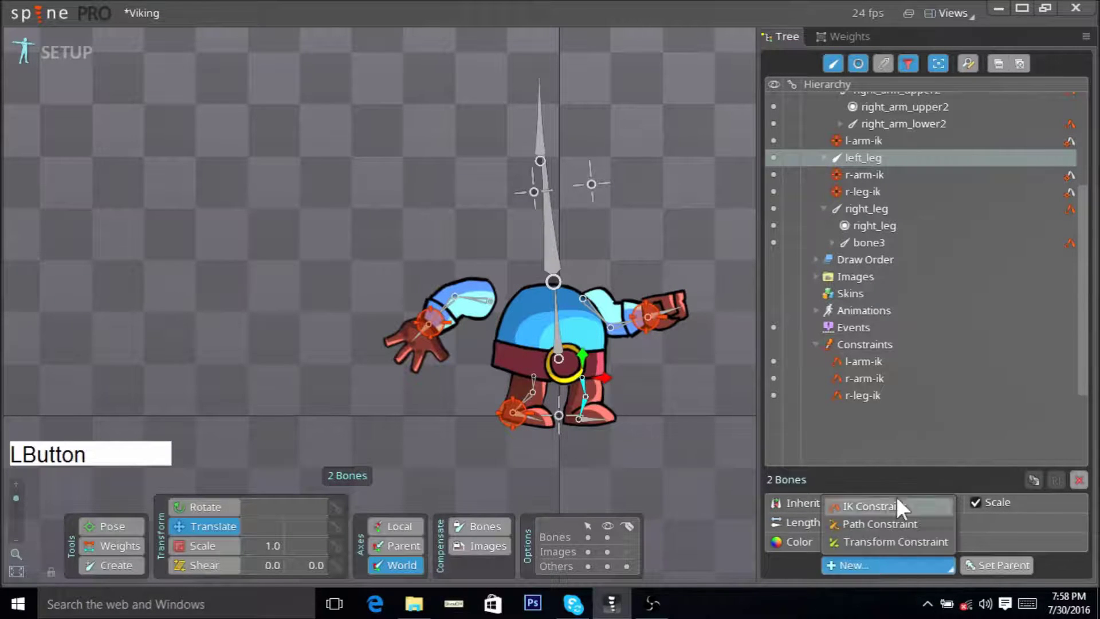
pyautogui.click(896, 508)
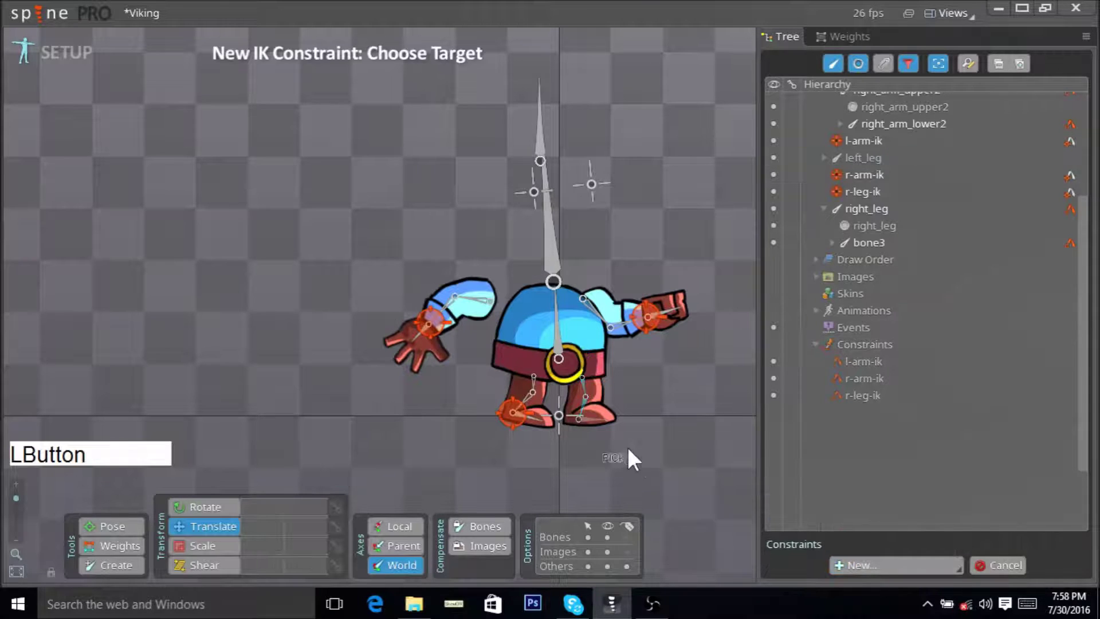
# - Place the IK target at the left foot and name the constraint l-leg-ik
pyautogui.click(579, 418)
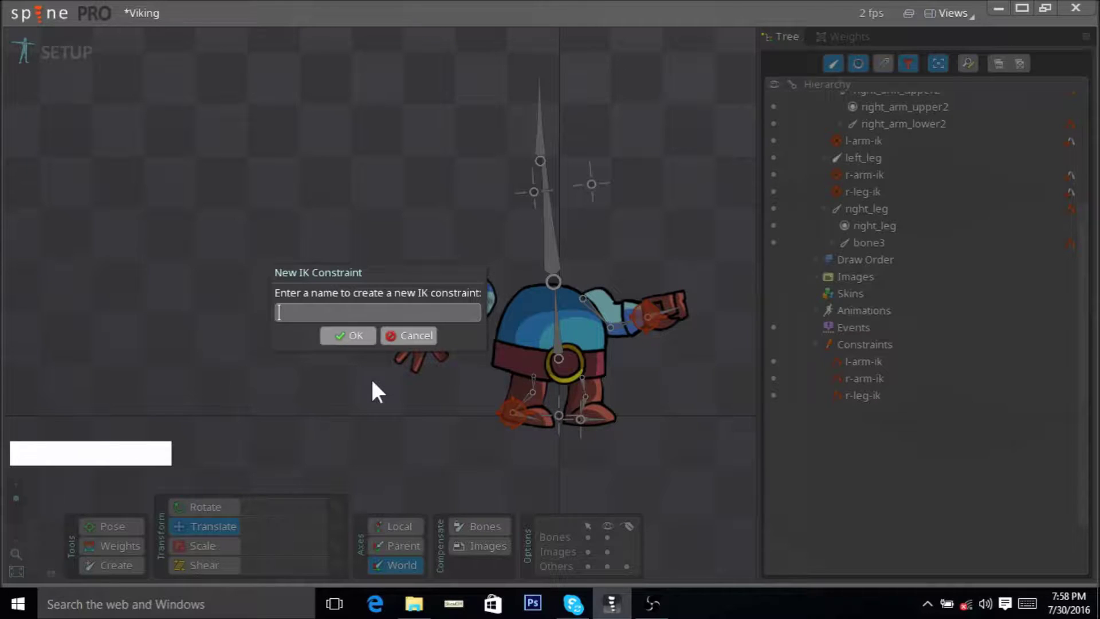
pyautogui.write('l-a')
pyautogui.press('BackSpace')
pyautogui.write('eg-ik')
pyautogui.press('KP_Enter')
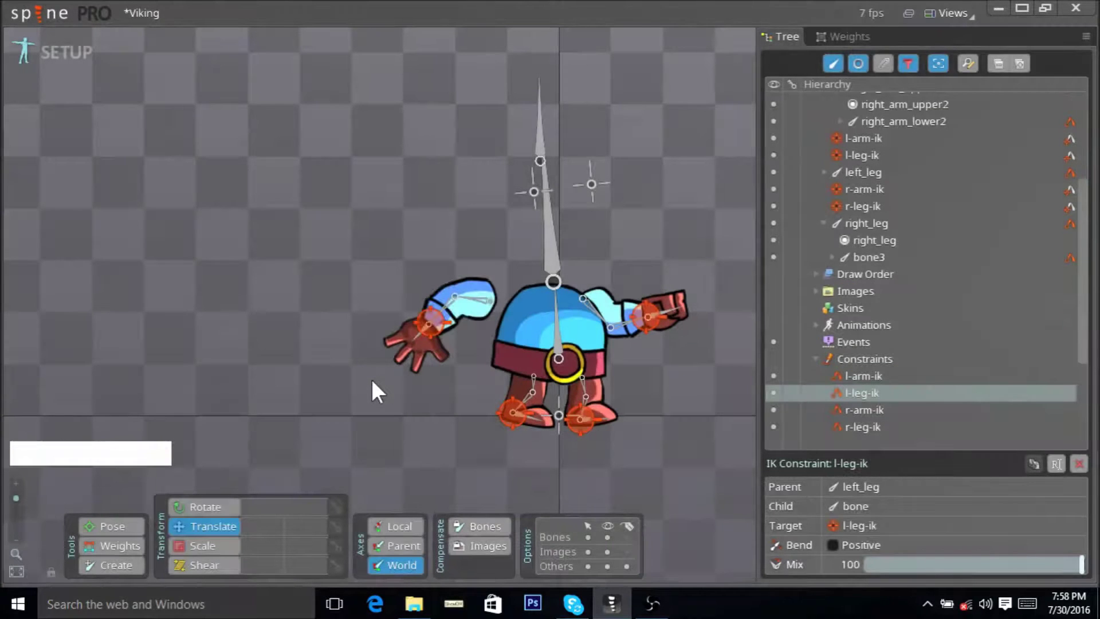
# - Nudge the l-leg-ik target near the left foot with the Translate tool
pyautogui.click(209, 506)
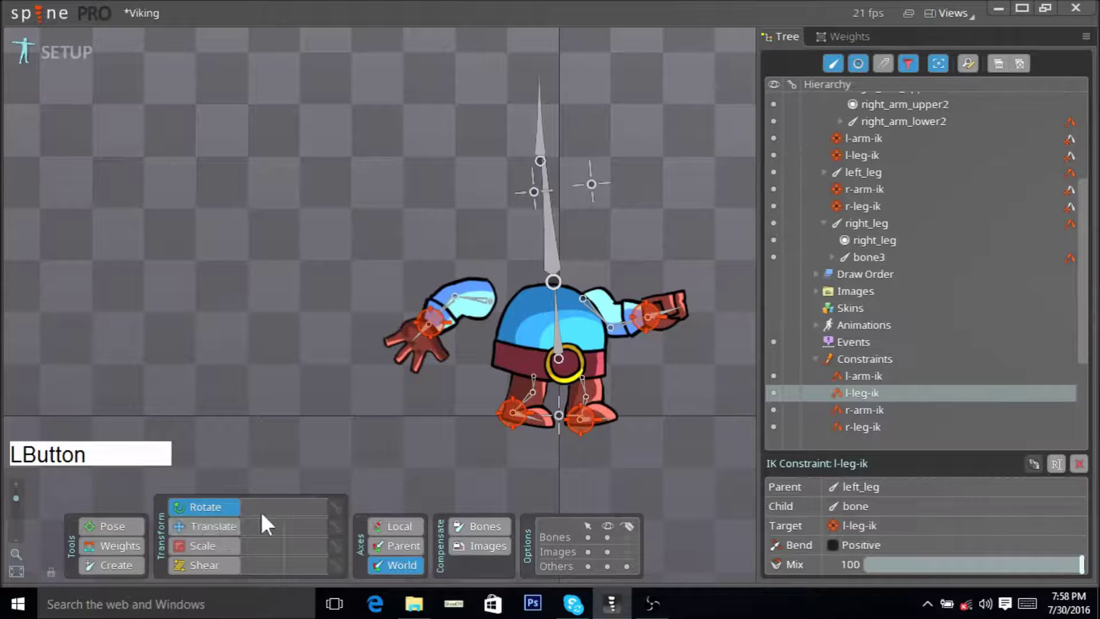
pyautogui.click(188, 527)
pyautogui.moveTo(586, 420)
pyautogui.mouseDown()
pyautogui.moveTo(571, 434)
pyautogui.moveTo(582, 451)
pyautogui.moveTo(574, 438)
pyautogui.mouseUp()
pyautogui.press('z')
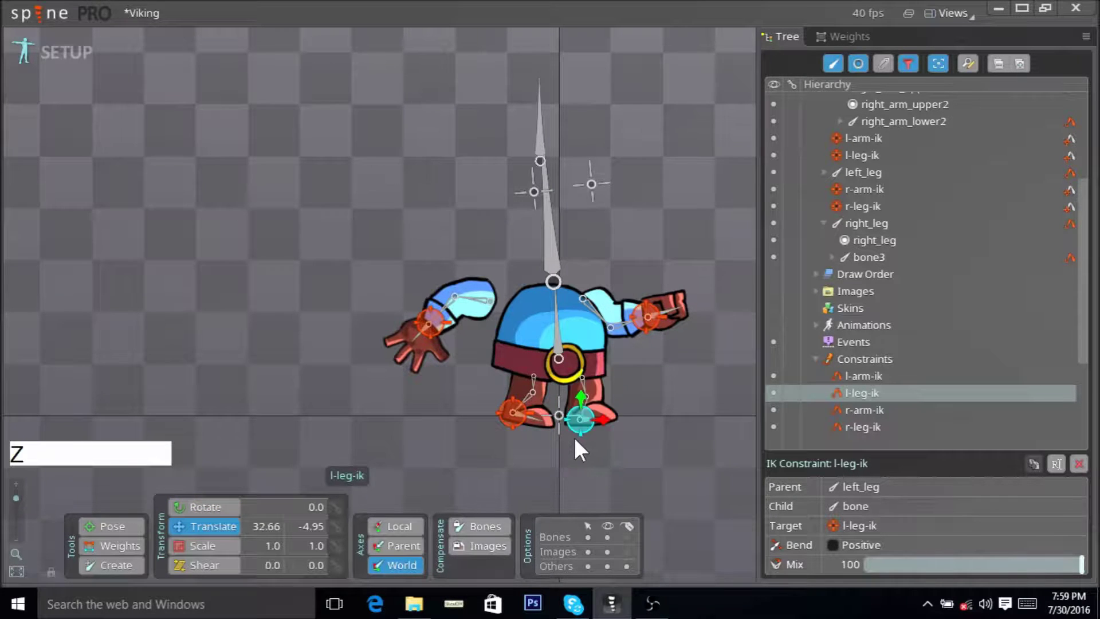
pyautogui.scroll(-1, 366, 383)
pyautogui.scroll(-1, 366, 382)
pyautogui.rightClick(500, 373)
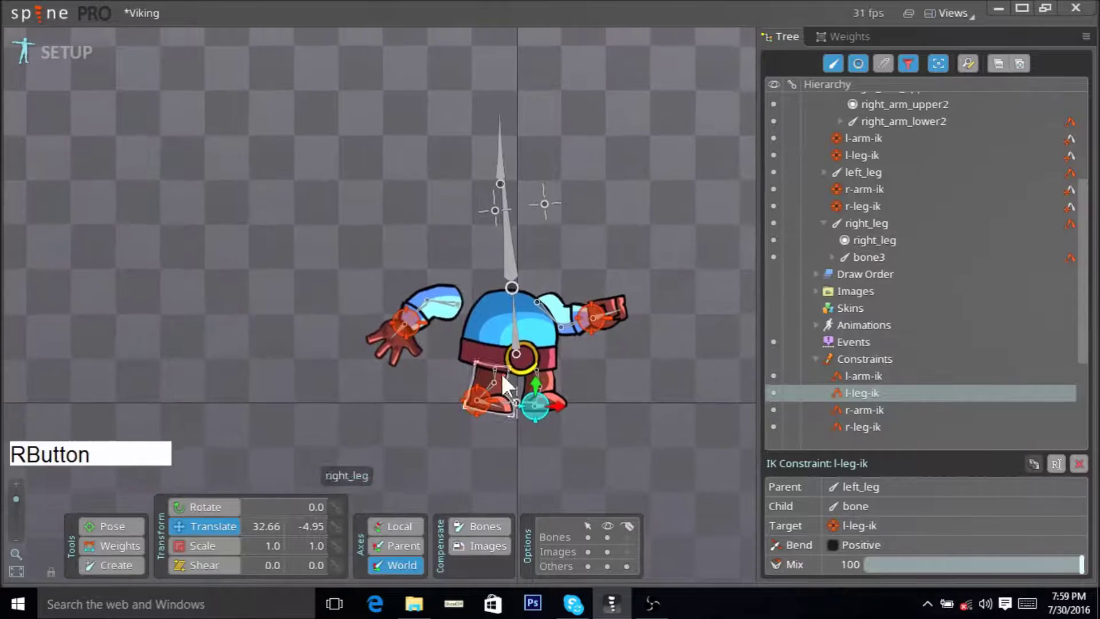
pyautogui.click(516, 326)
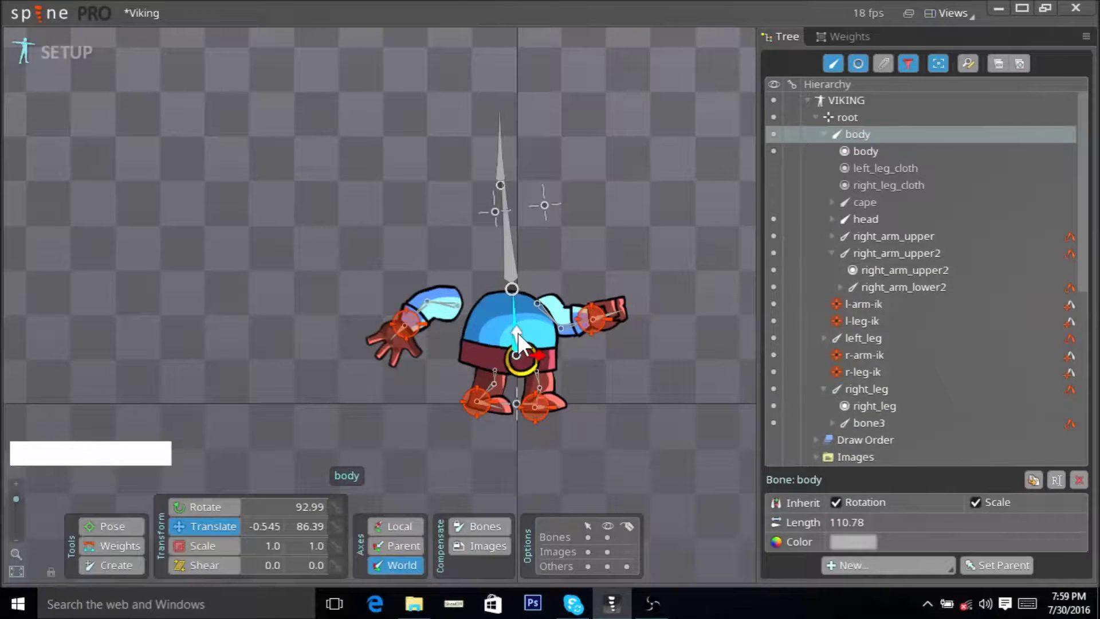
pyautogui.moveTo(516, 333); pyautogui.dragTo(324, 164)
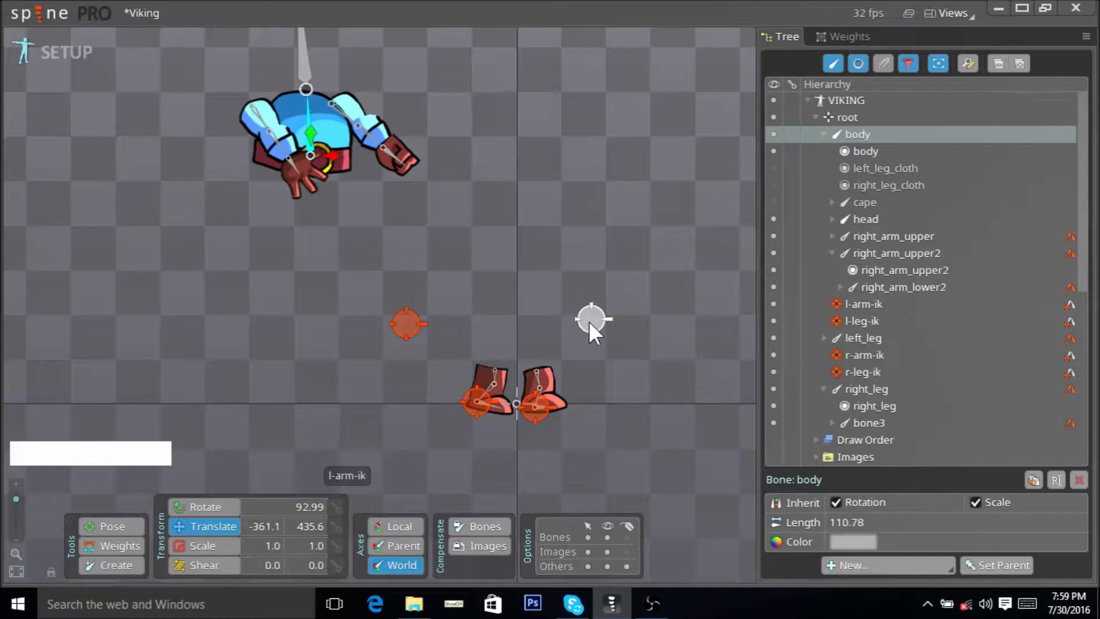
pyautogui.hotkey('ctrl', 'z')
pyautogui.hotkey('ctrl', 'z')
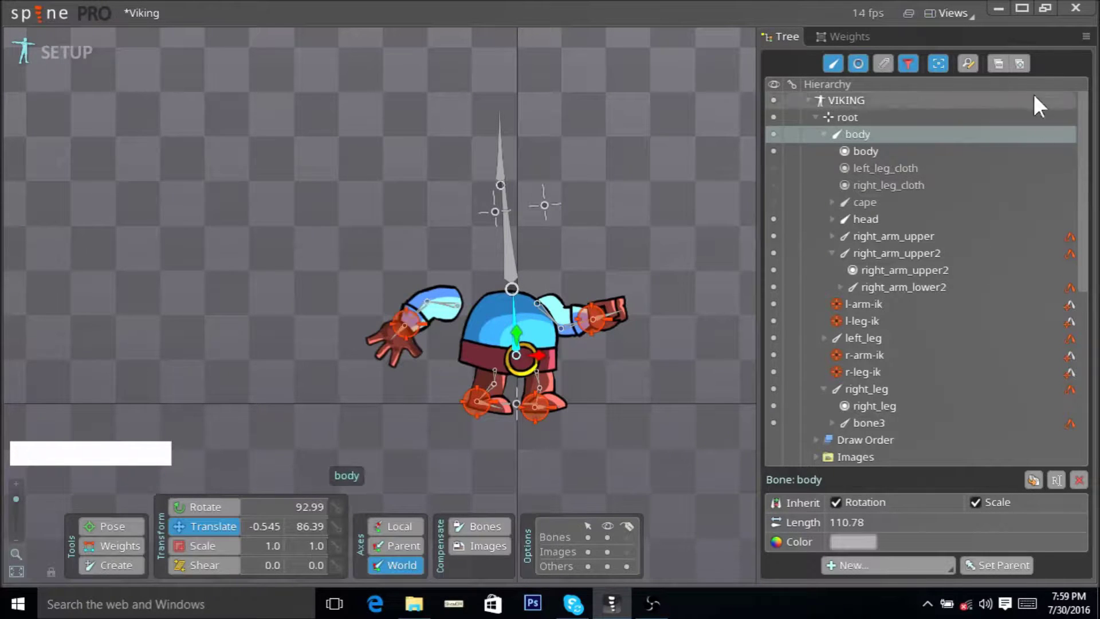
# - Collapse the body, left_leg and right_leg bones in the Tree
pyautogui.click(824, 134)
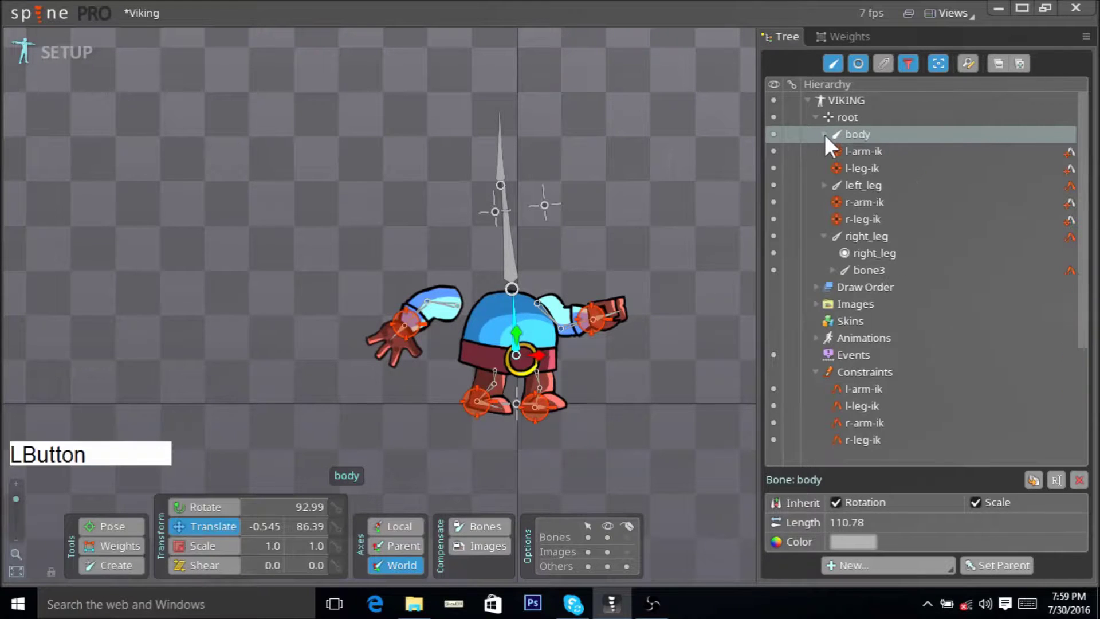
pyautogui.click(823, 186)
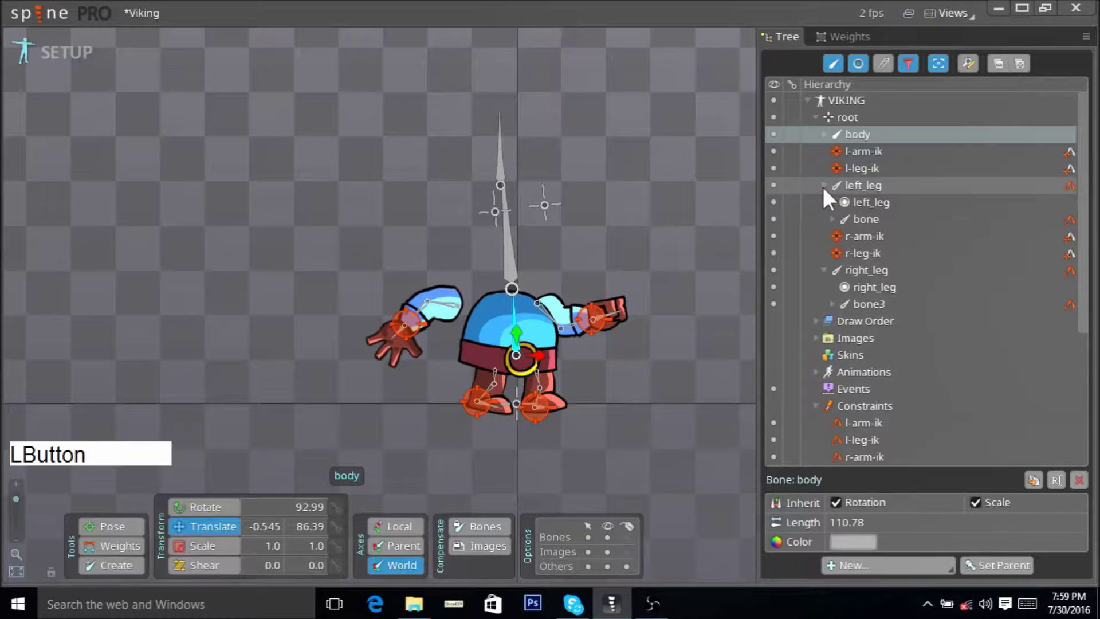
pyautogui.click(824, 185)
pyautogui.click(823, 236)
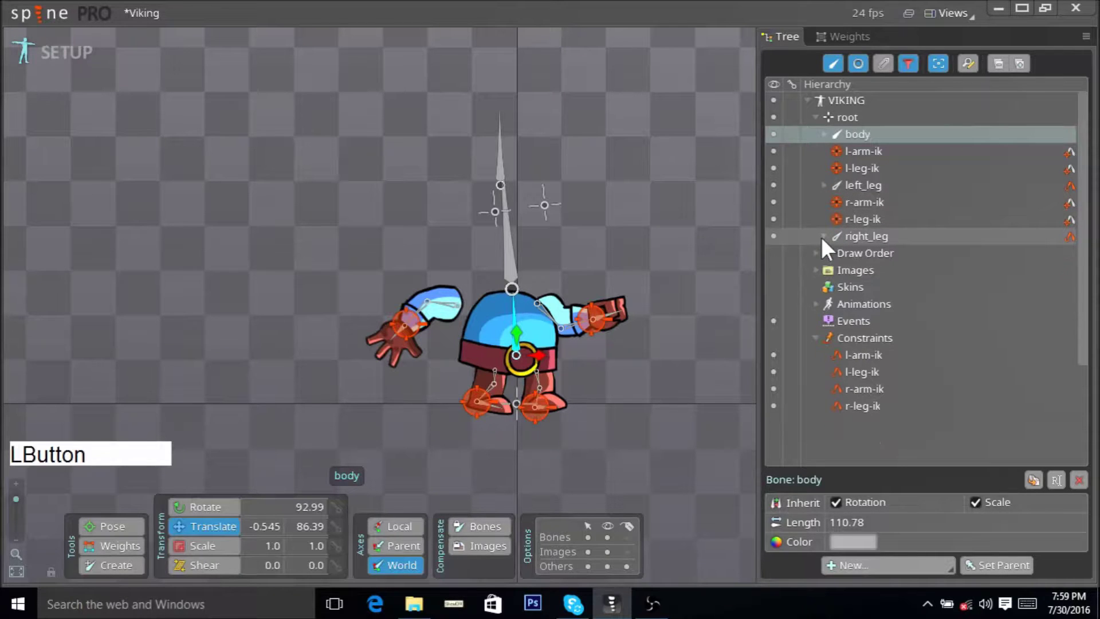
# - Inspect root, body, the four IK target bones and both leg bones, leaving l-arm-ik selected
pyautogui.click(861, 116)
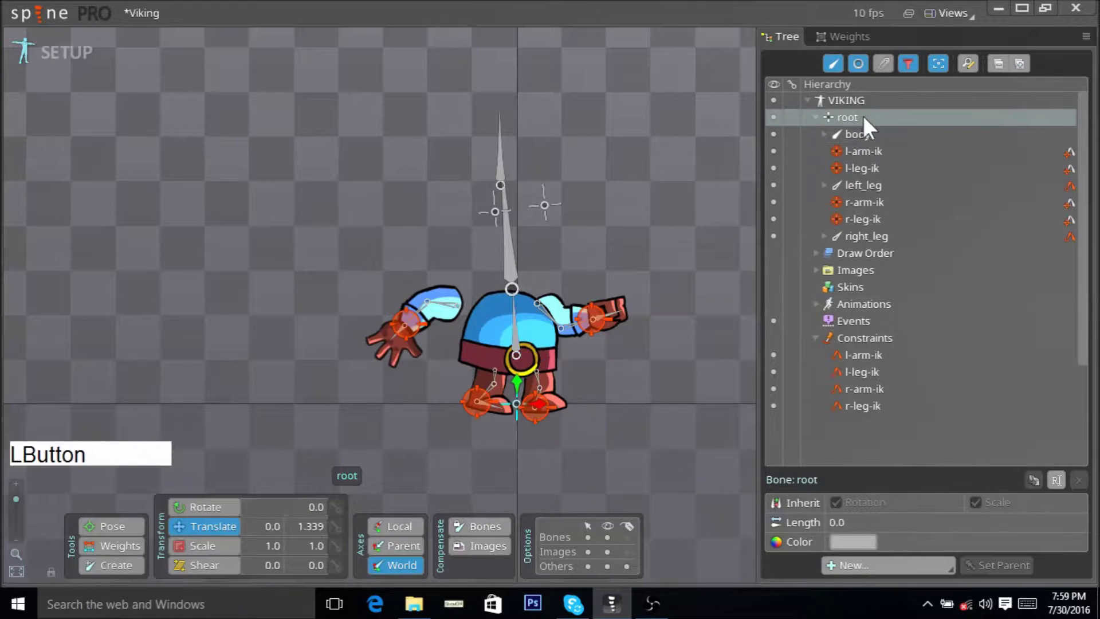
pyautogui.click(871, 130)
pyautogui.click(870, 152)
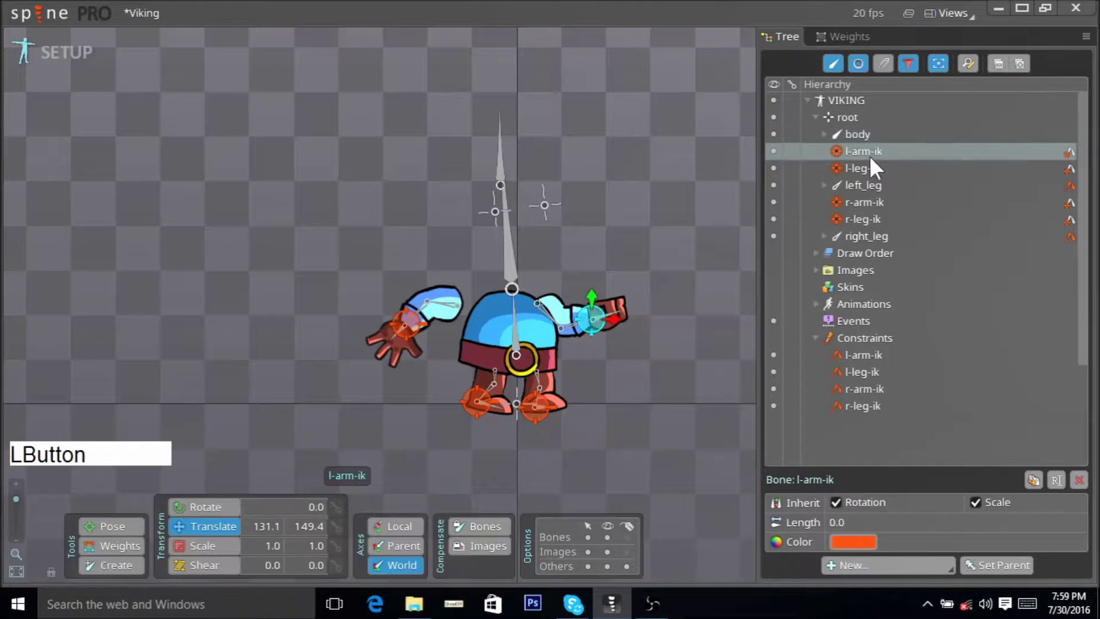
pyautogui.click(871, 168)
pyautogui.click(872, 187)
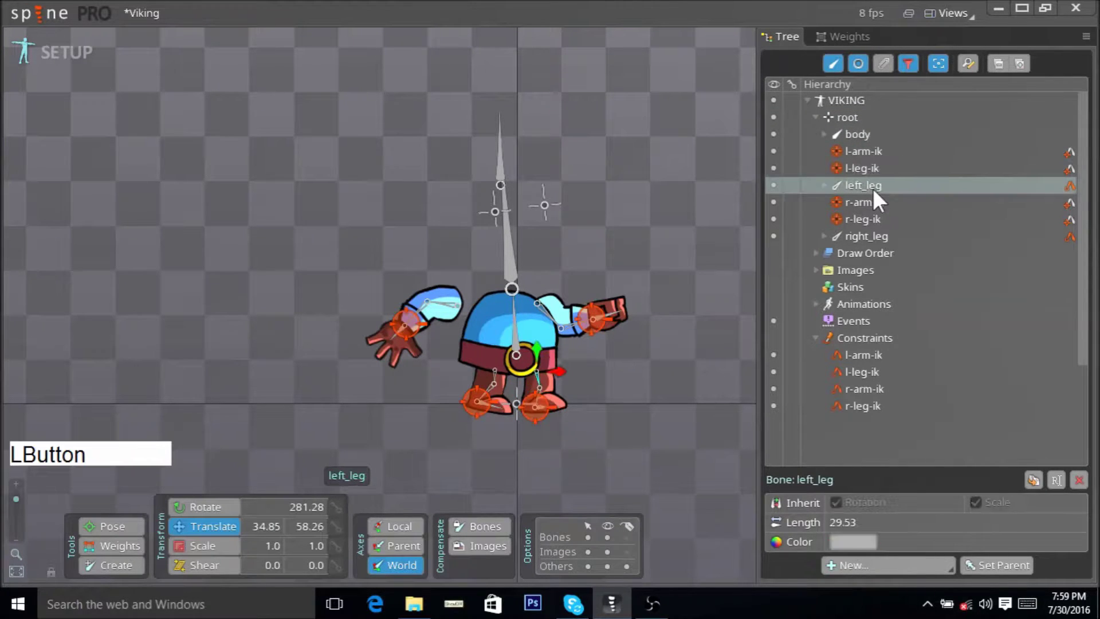
pyautogui.click(872, 203)
pyautogui.click(874, 220)
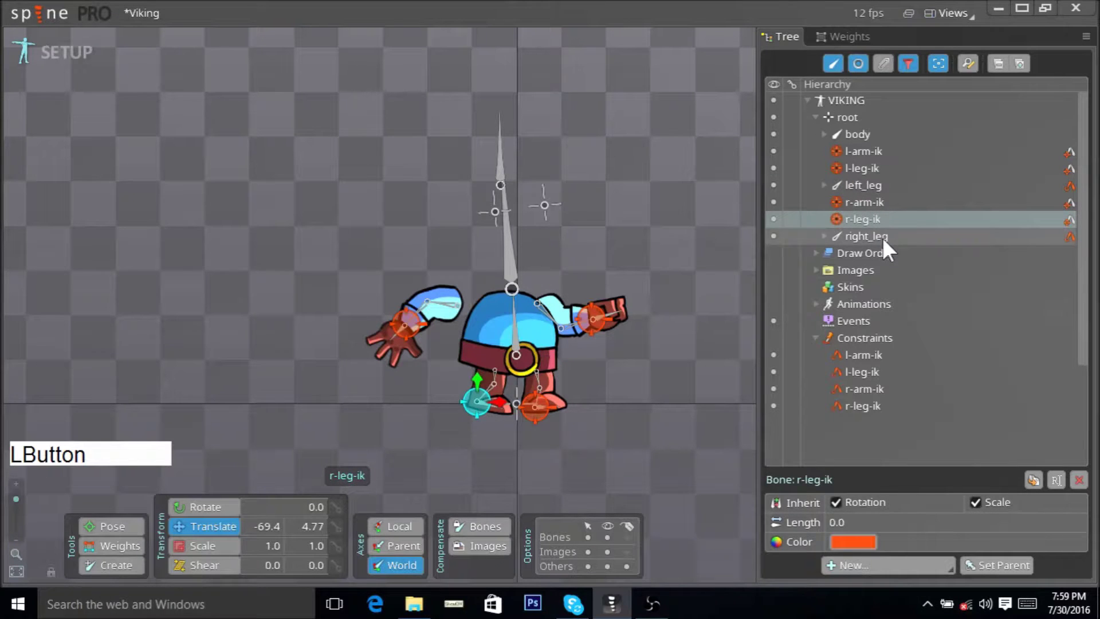
pyautogui.click(883, 239)
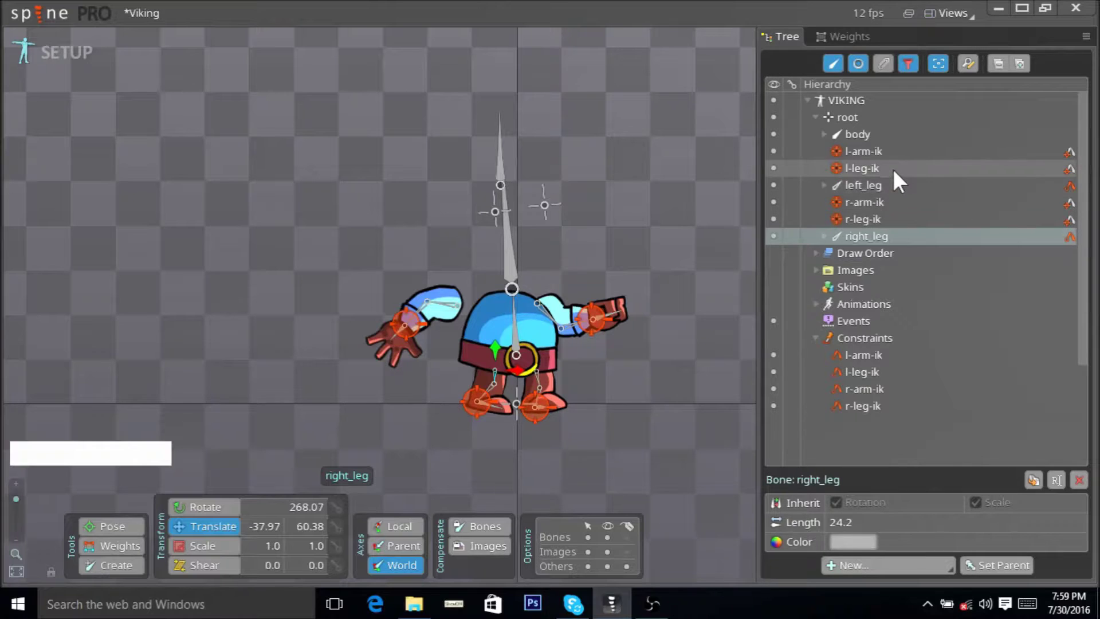
pyautogui.click(892, 149)
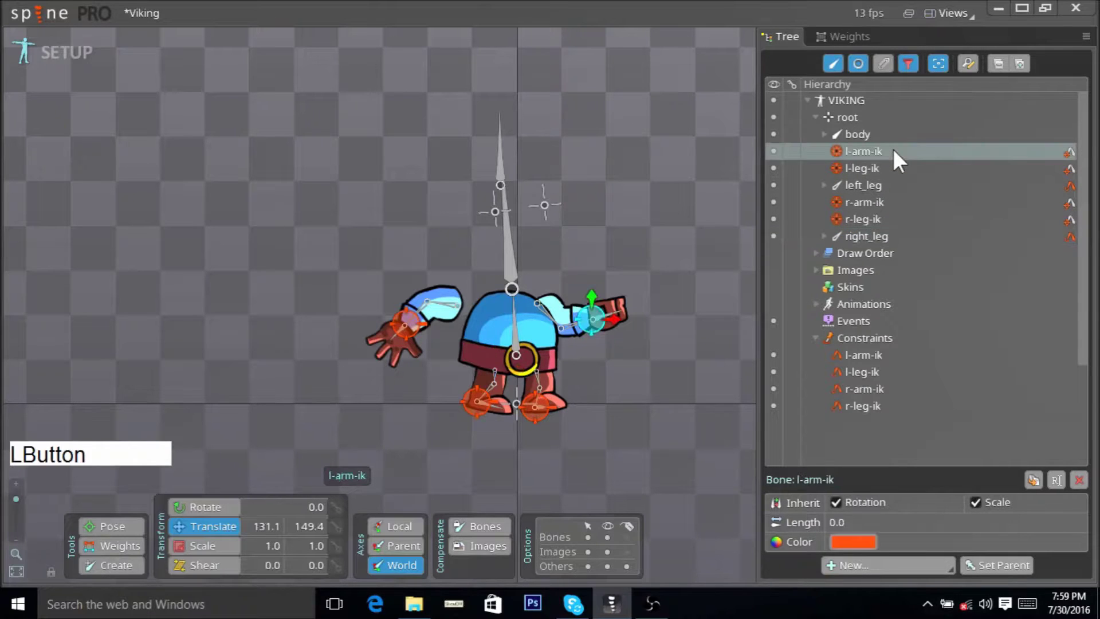
# - Select l-arm-ik and r-arm-ik together, drag them onto body, then collapse body
pyautogui.keyDown('ctrl'); pyautogui.click(882, 202); pyautogui.keyUp('ctrl')
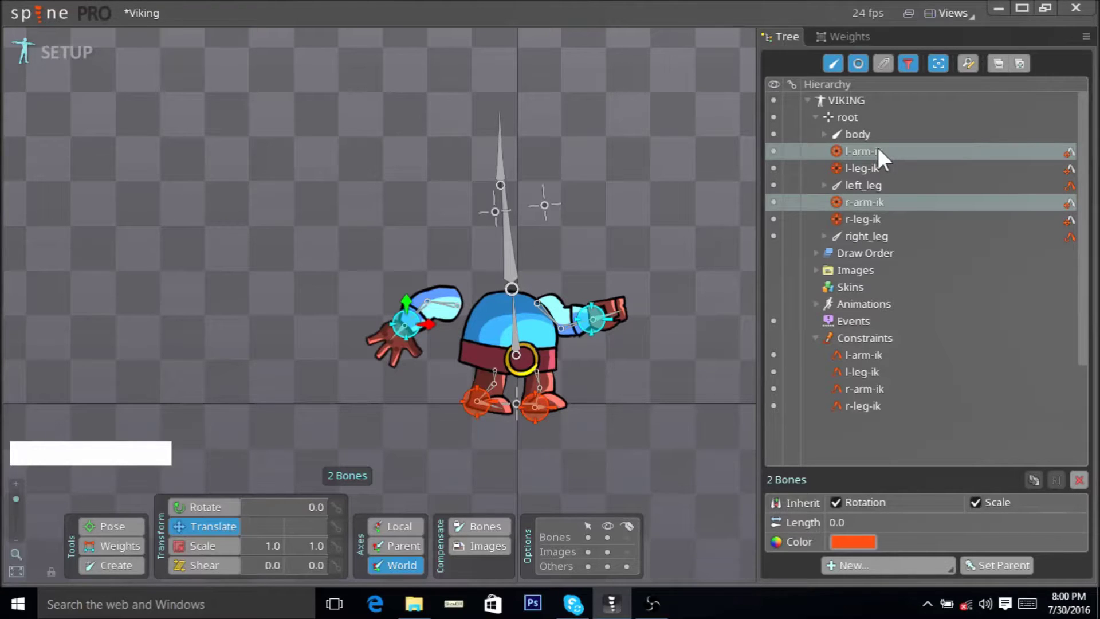
pyautogui.moveTo(895, 153); pyautogui.dragTo(863, 131)
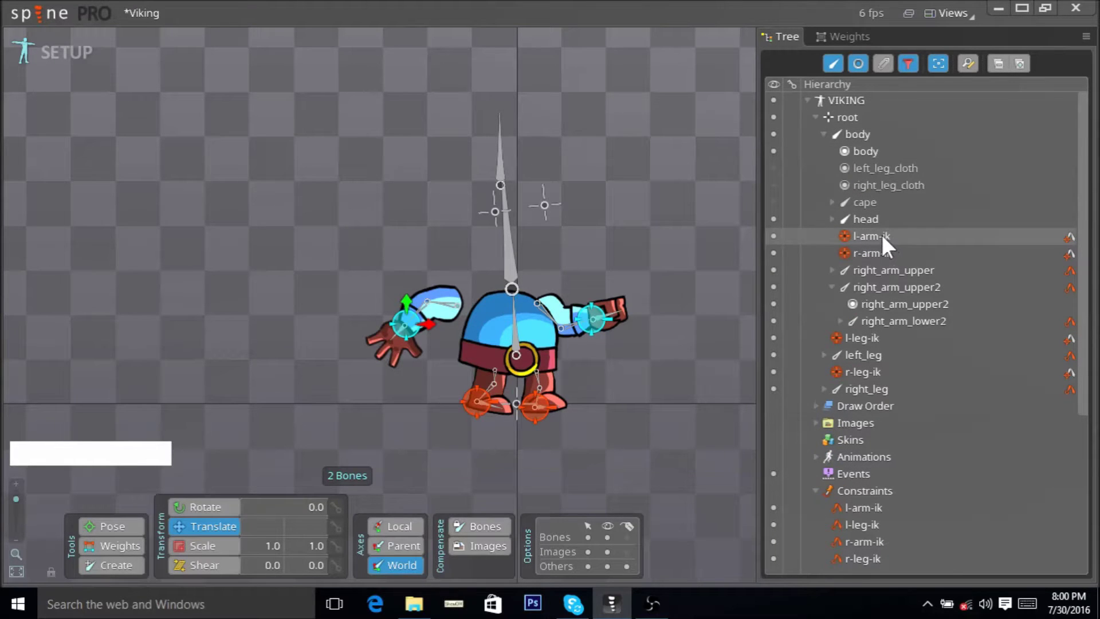
pyautogui.click(825, 133)
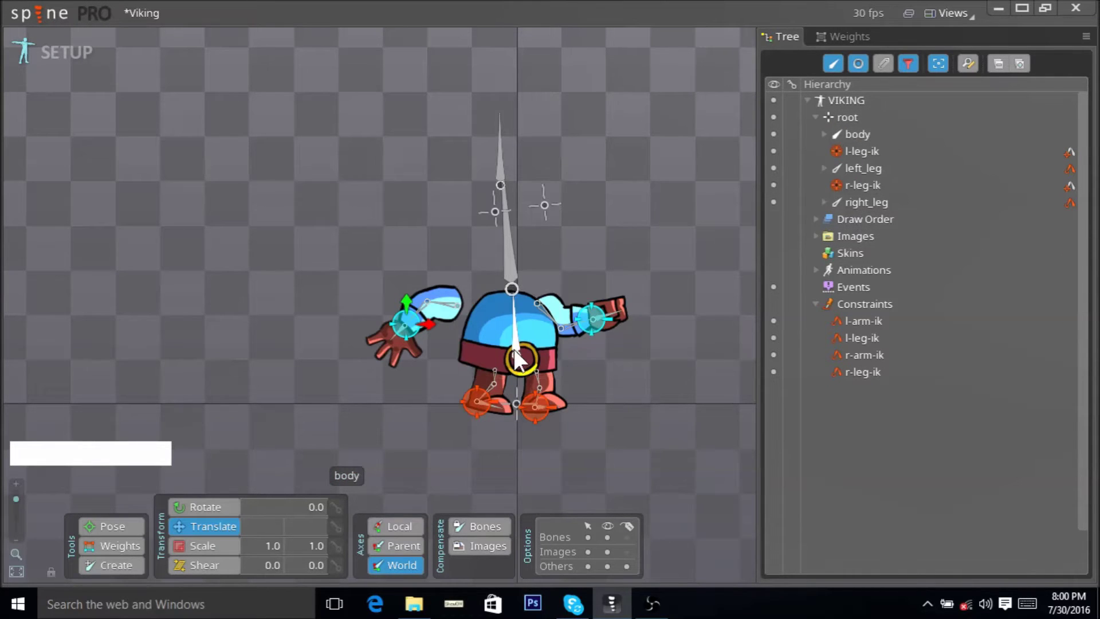
pyautogui.moveTo(519, 358); pyautogui.dragTo(544, 200)
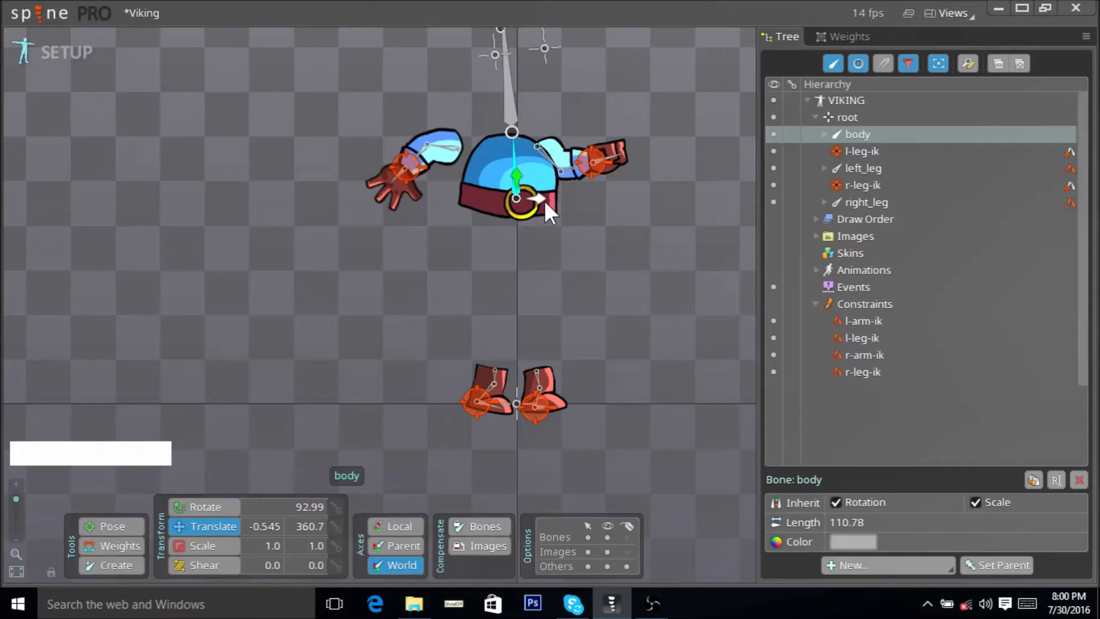
pyautogui.hotkey('ctrl', 'z')
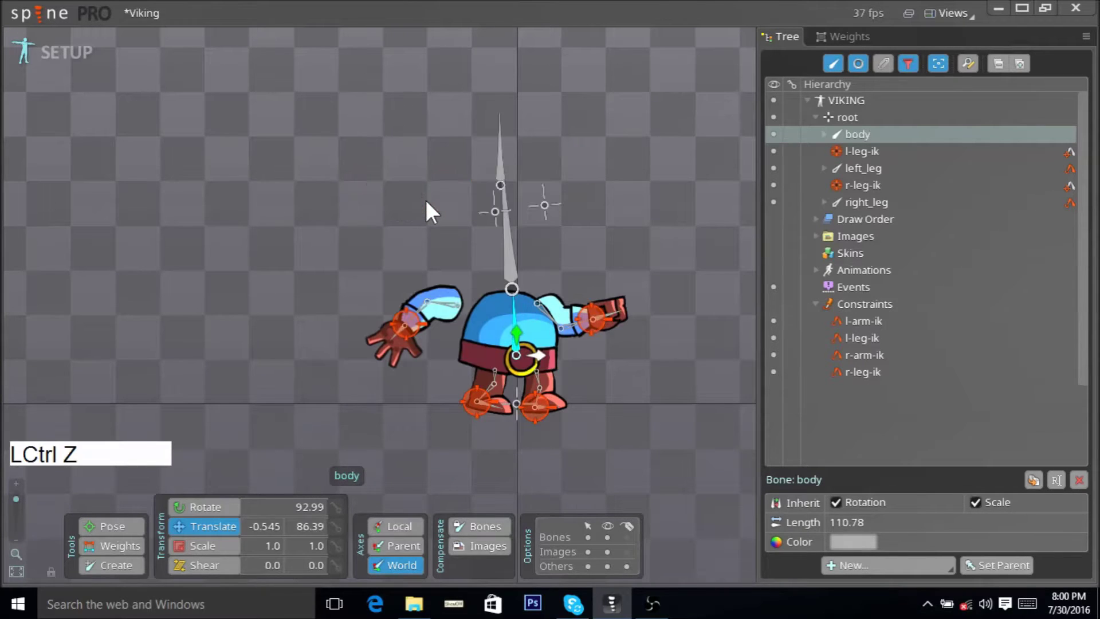
pyautogui.scroll(-1, 321, 256)
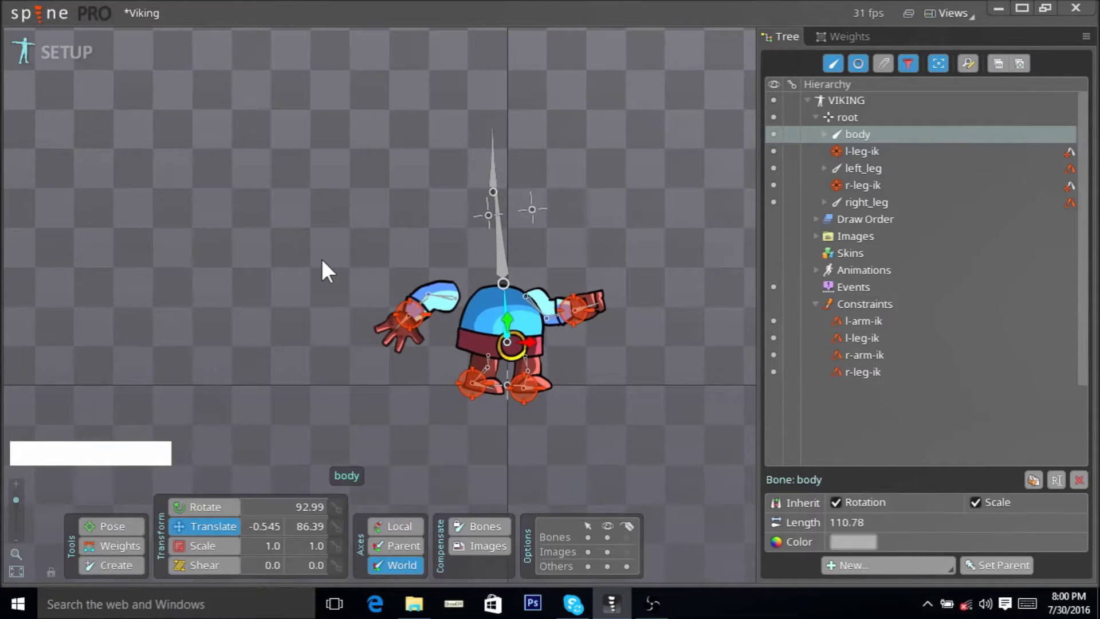